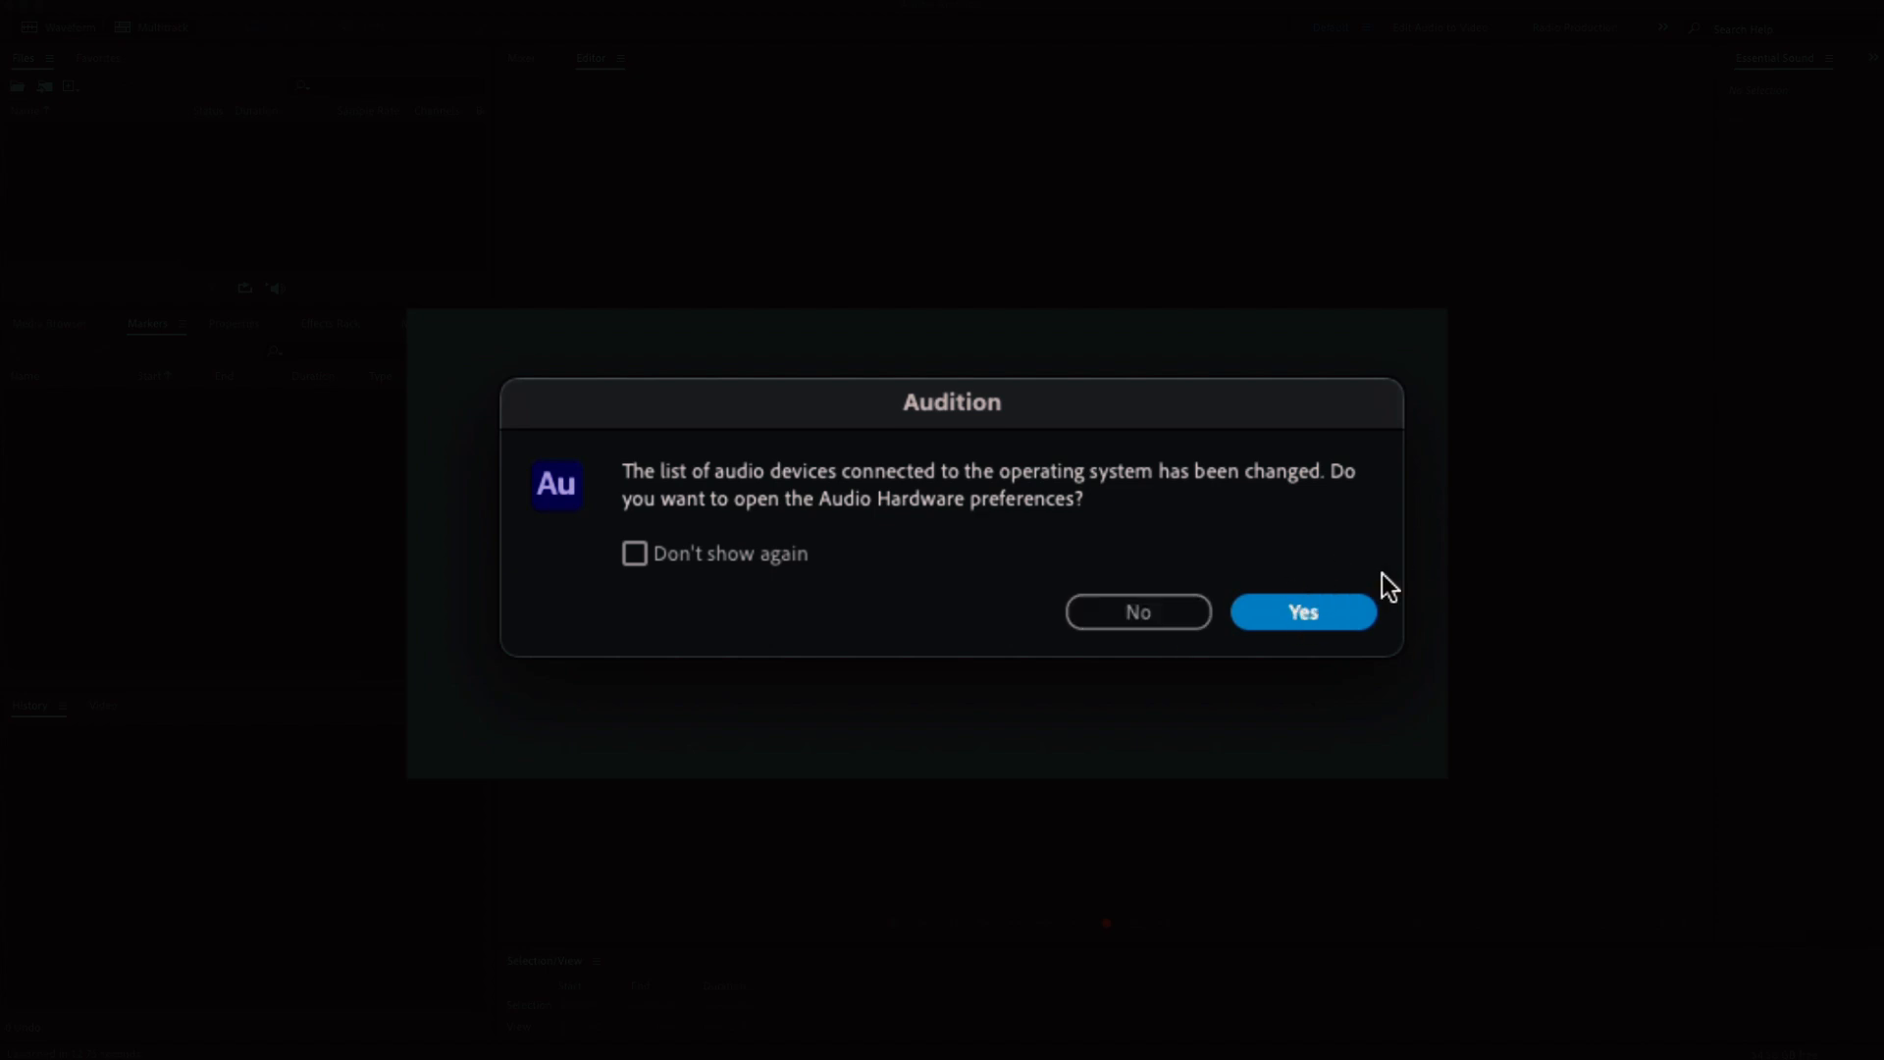
Step: Open the Audio Hardware preferences and review the devices available for the default input and default output
click(1347, 612)
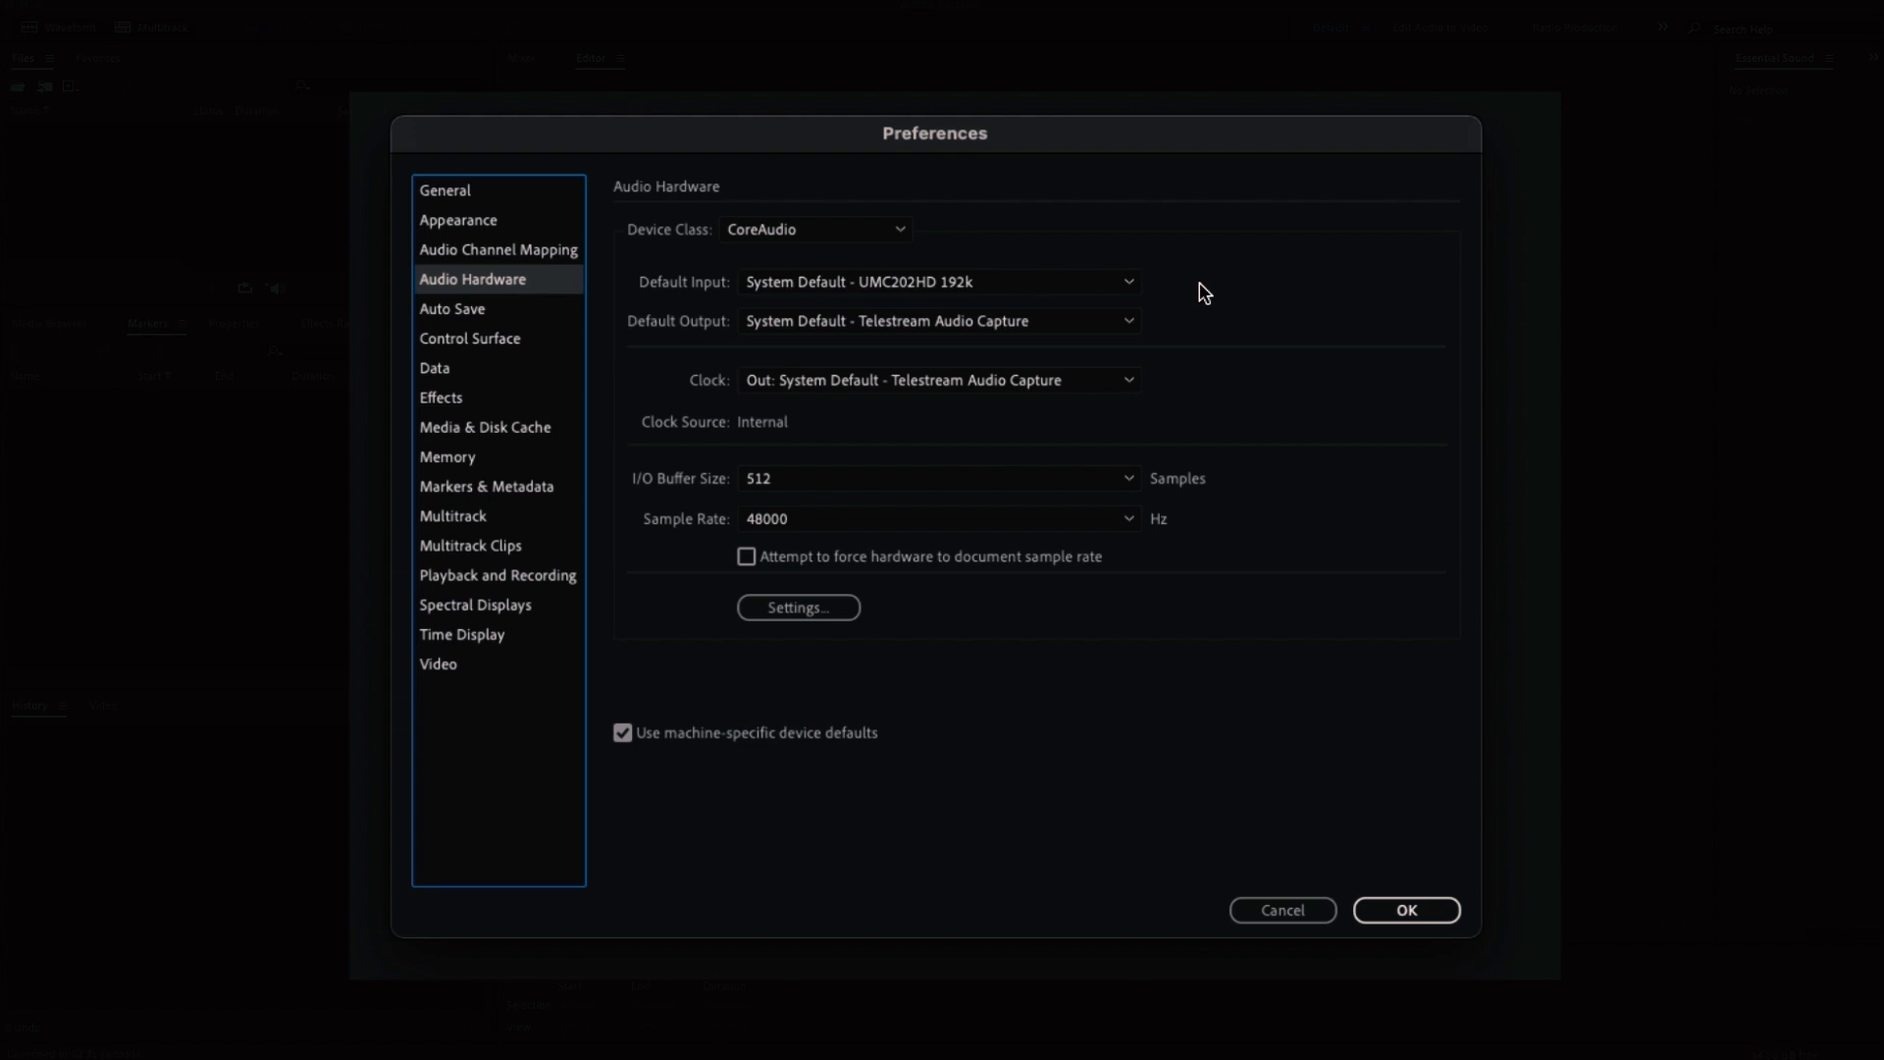
click(1083, 286)
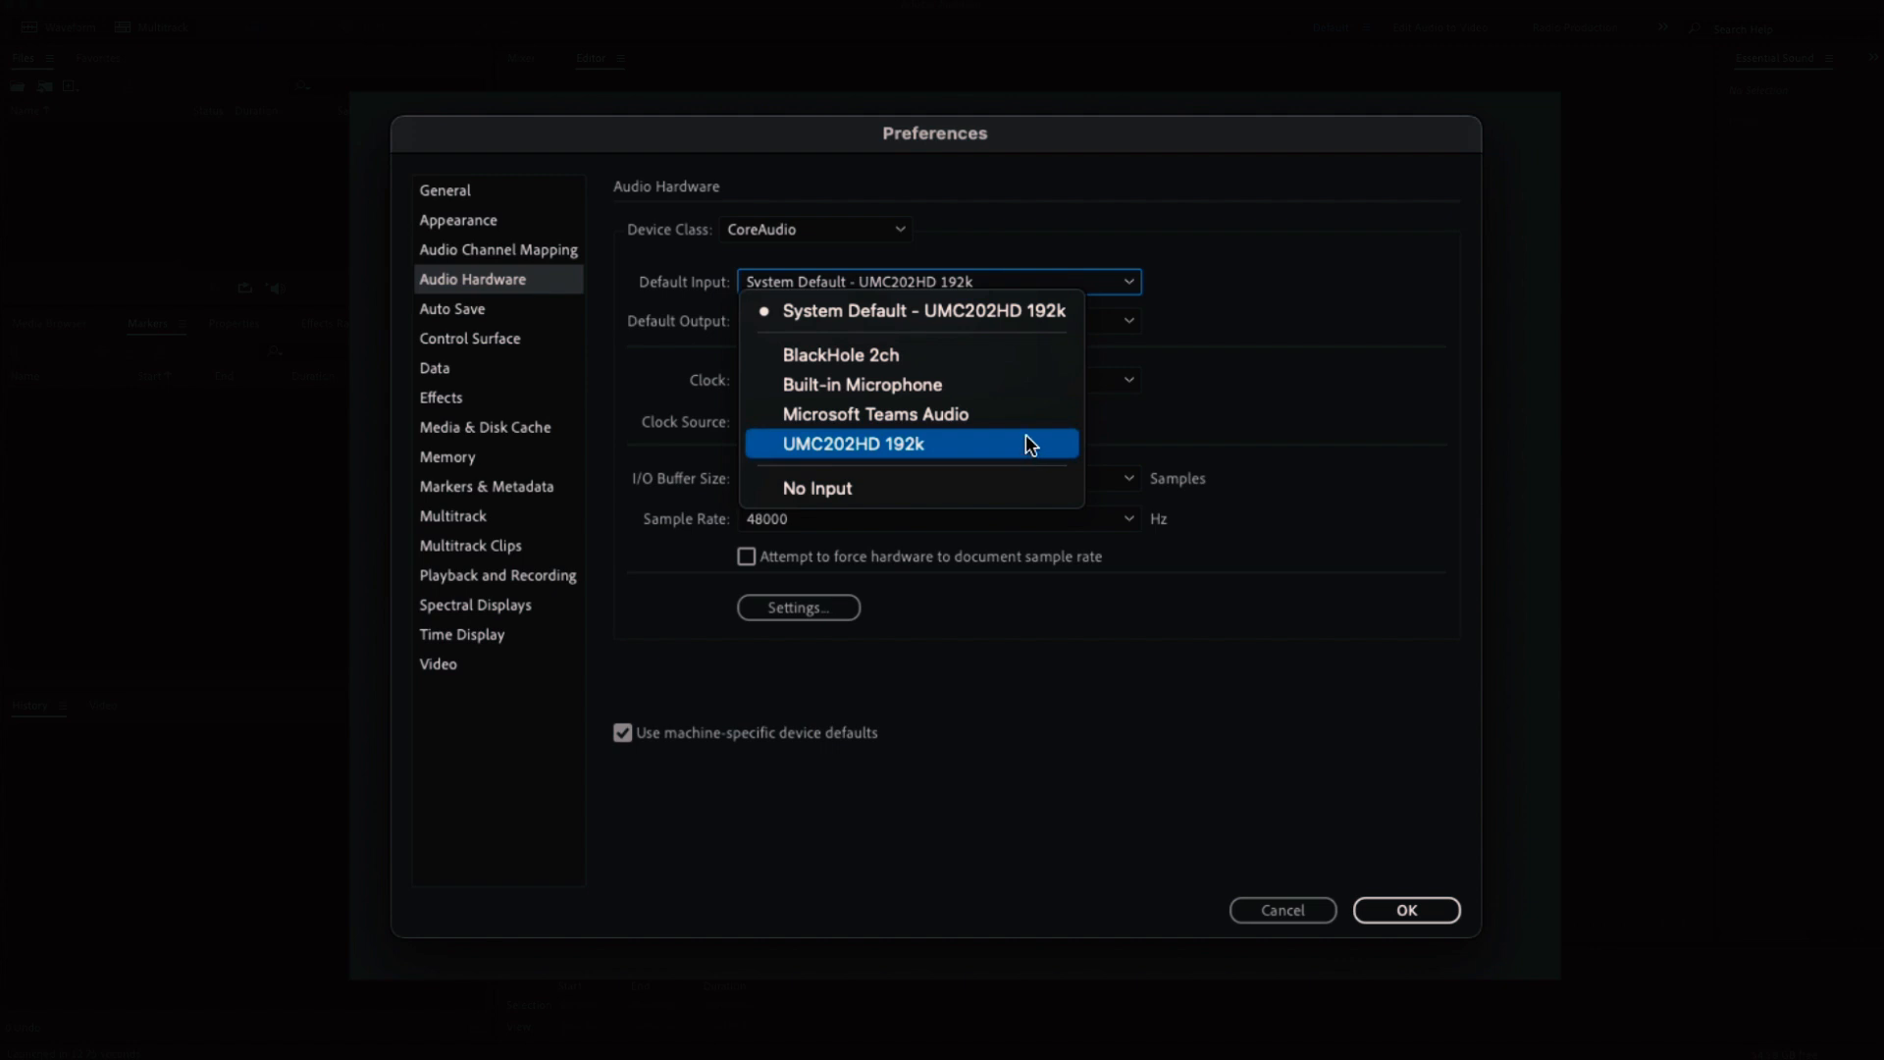
click(1242, 329)
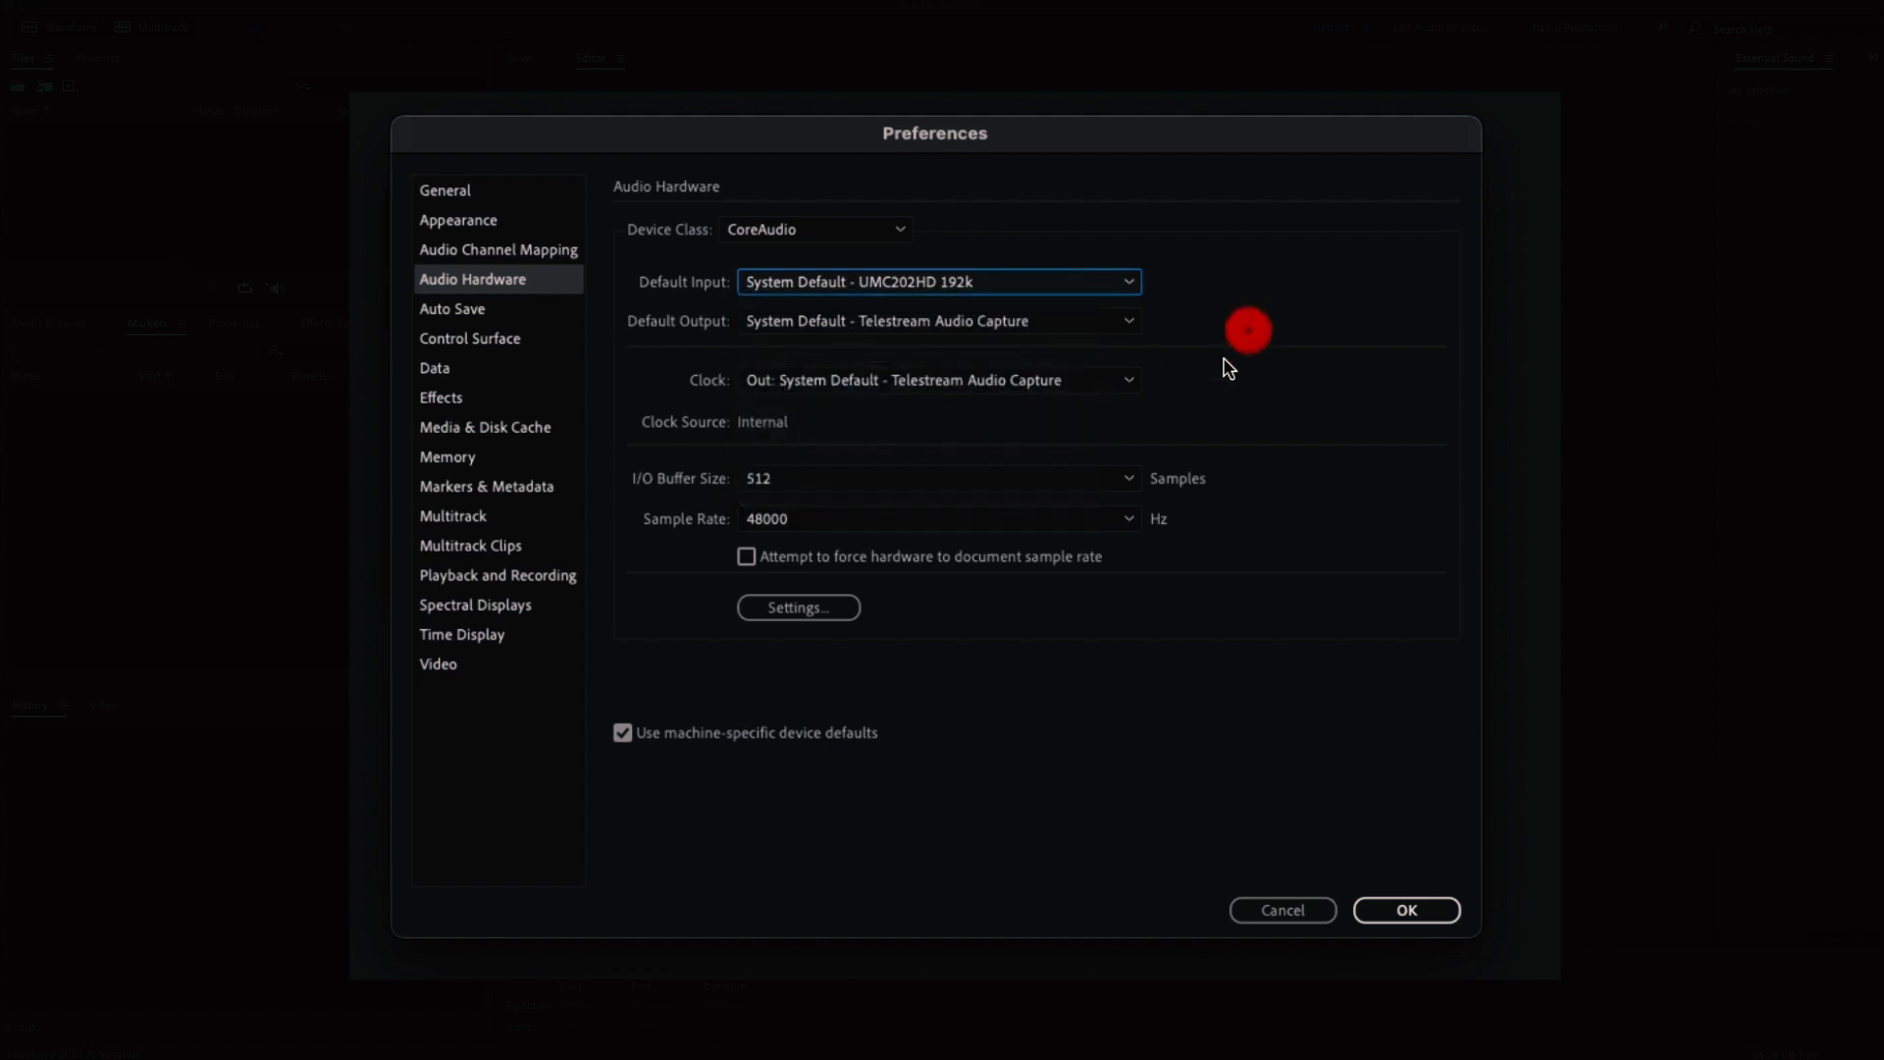
click(1056, 327)
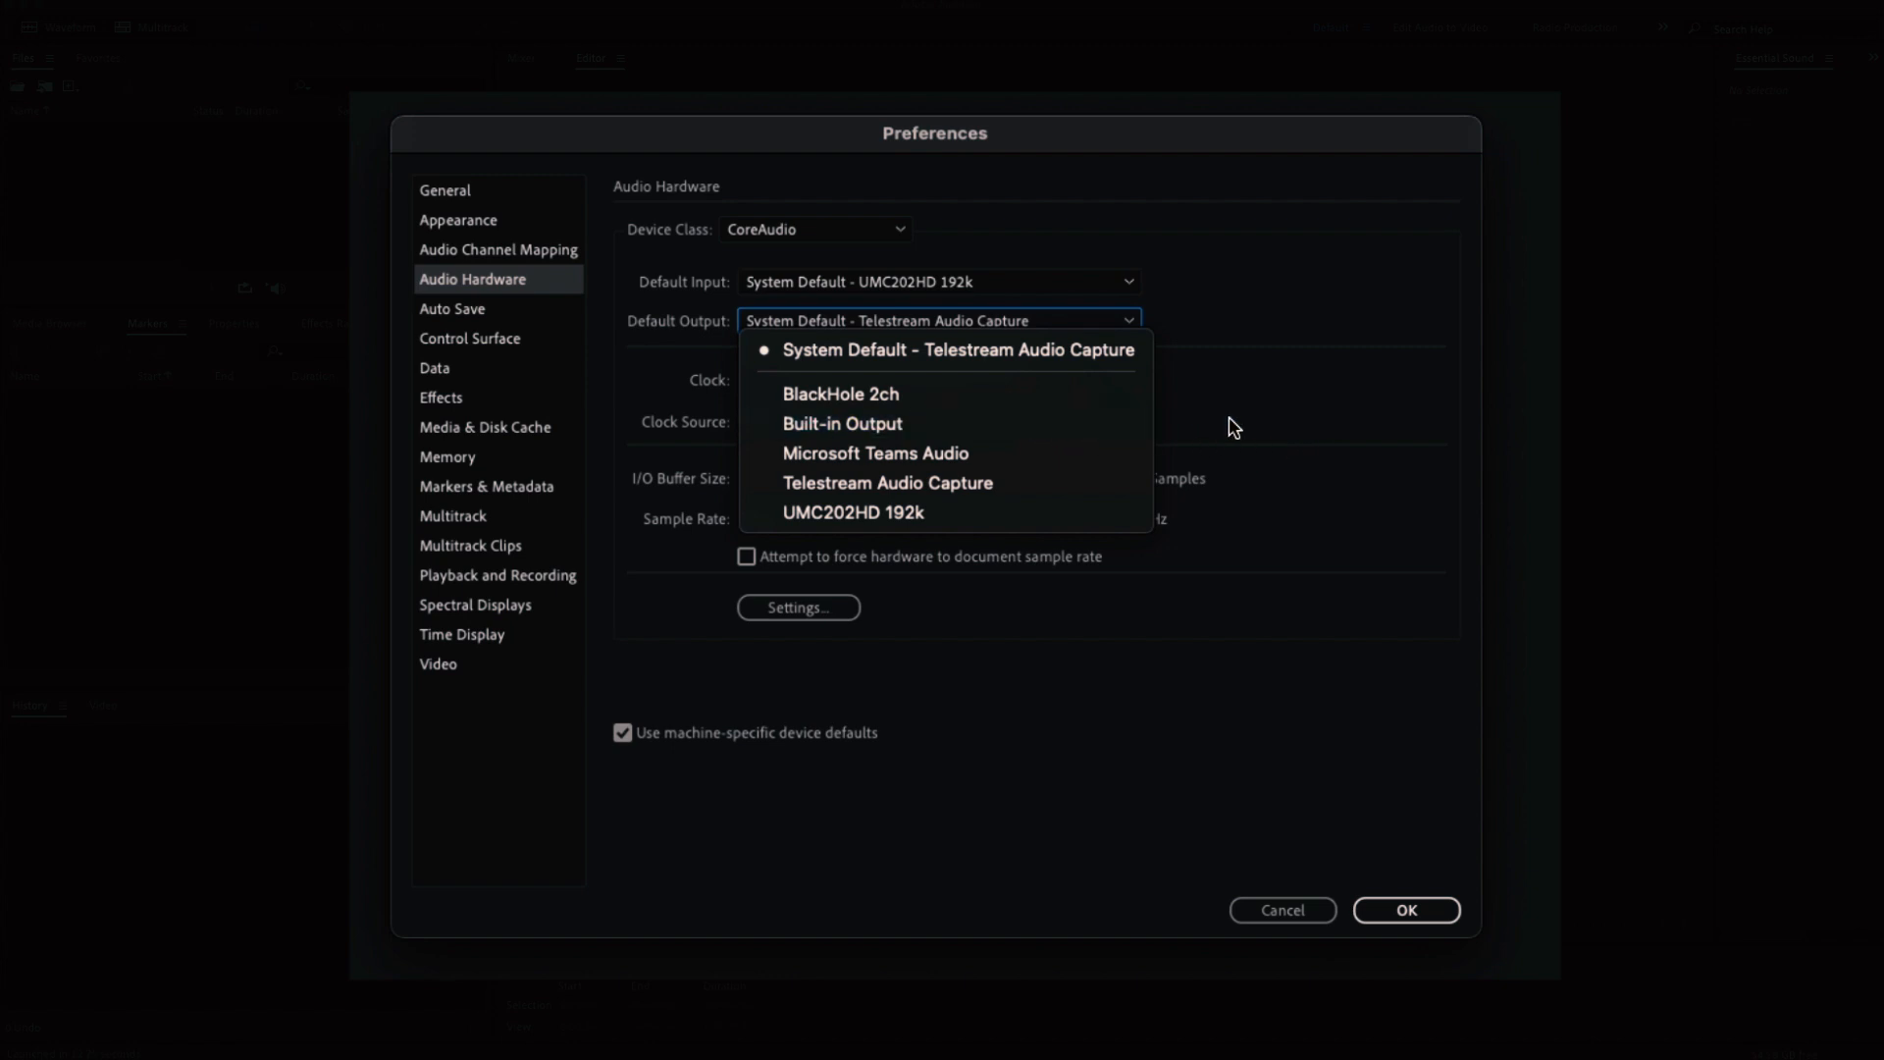
click(1285, 385)
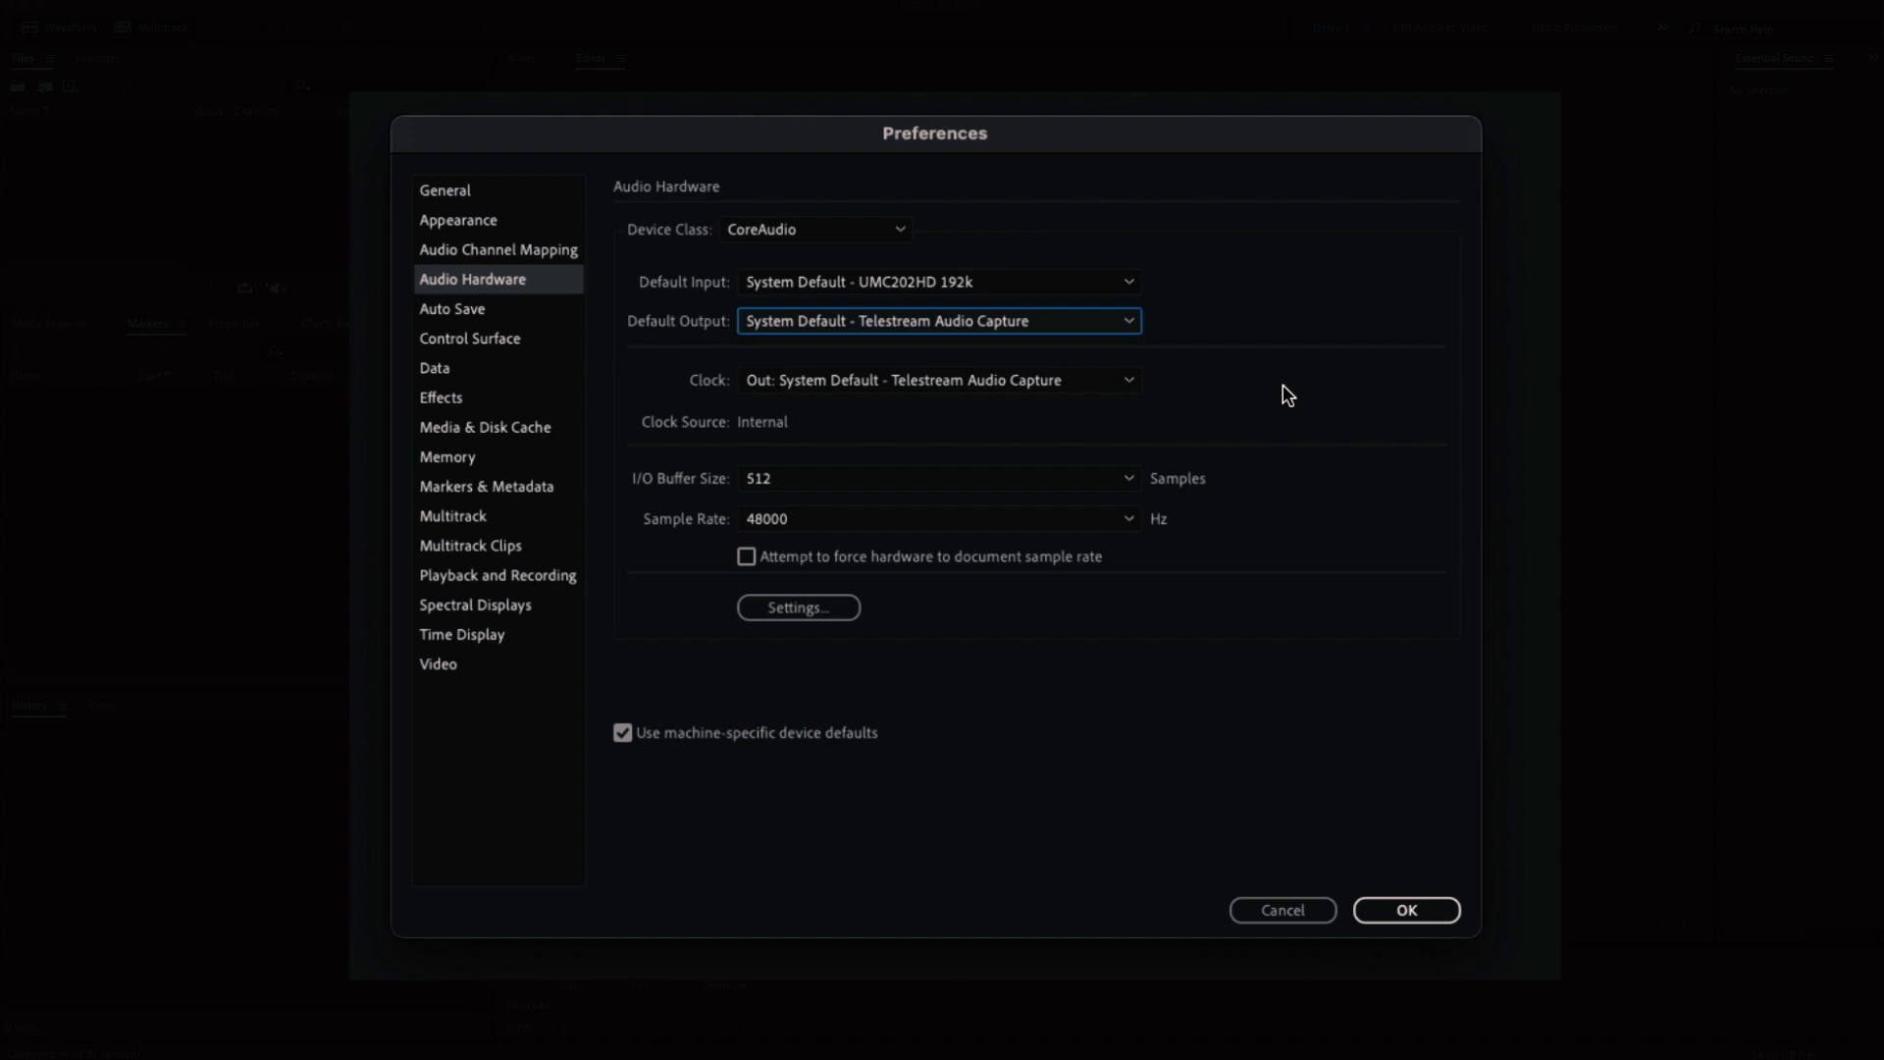
click(1094, 282)
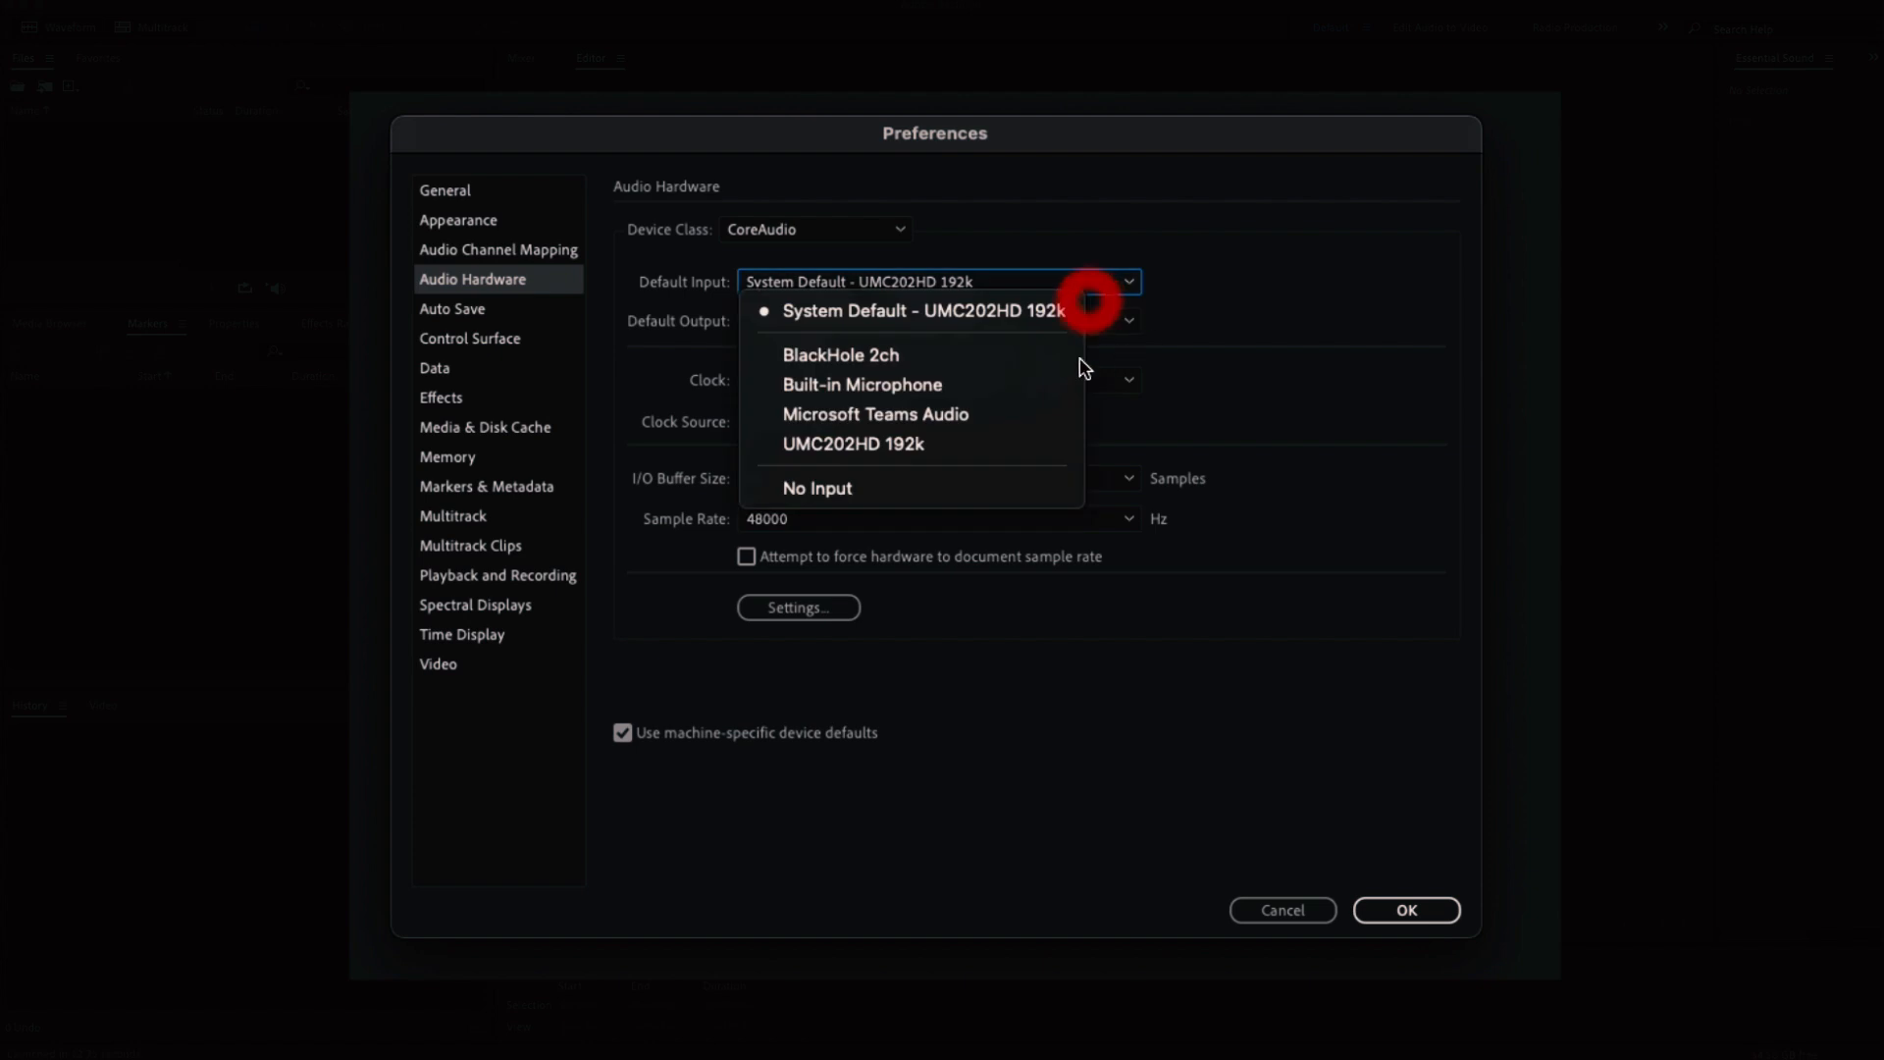
click(1305, 279)
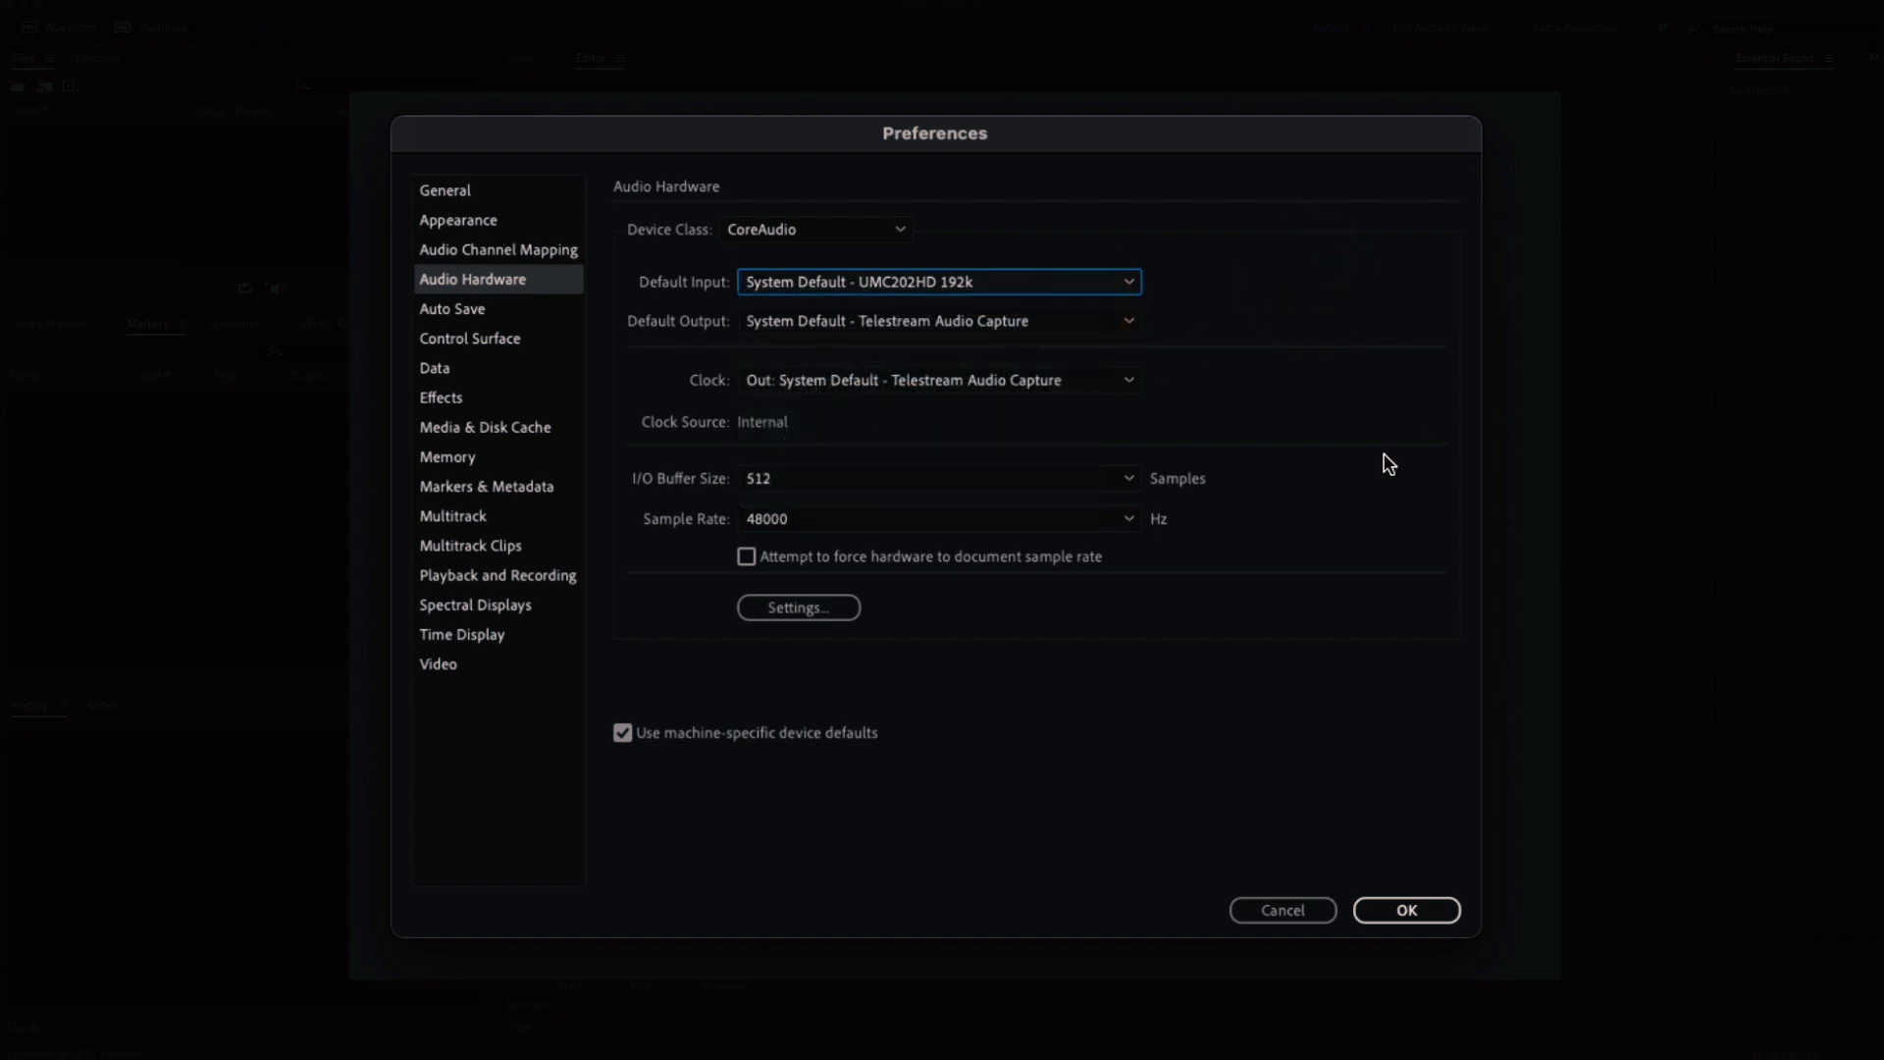
Step: Review the I/O buffer size and sample rate choices, and accept the Audio Hardware preferences
click(1134, 480)
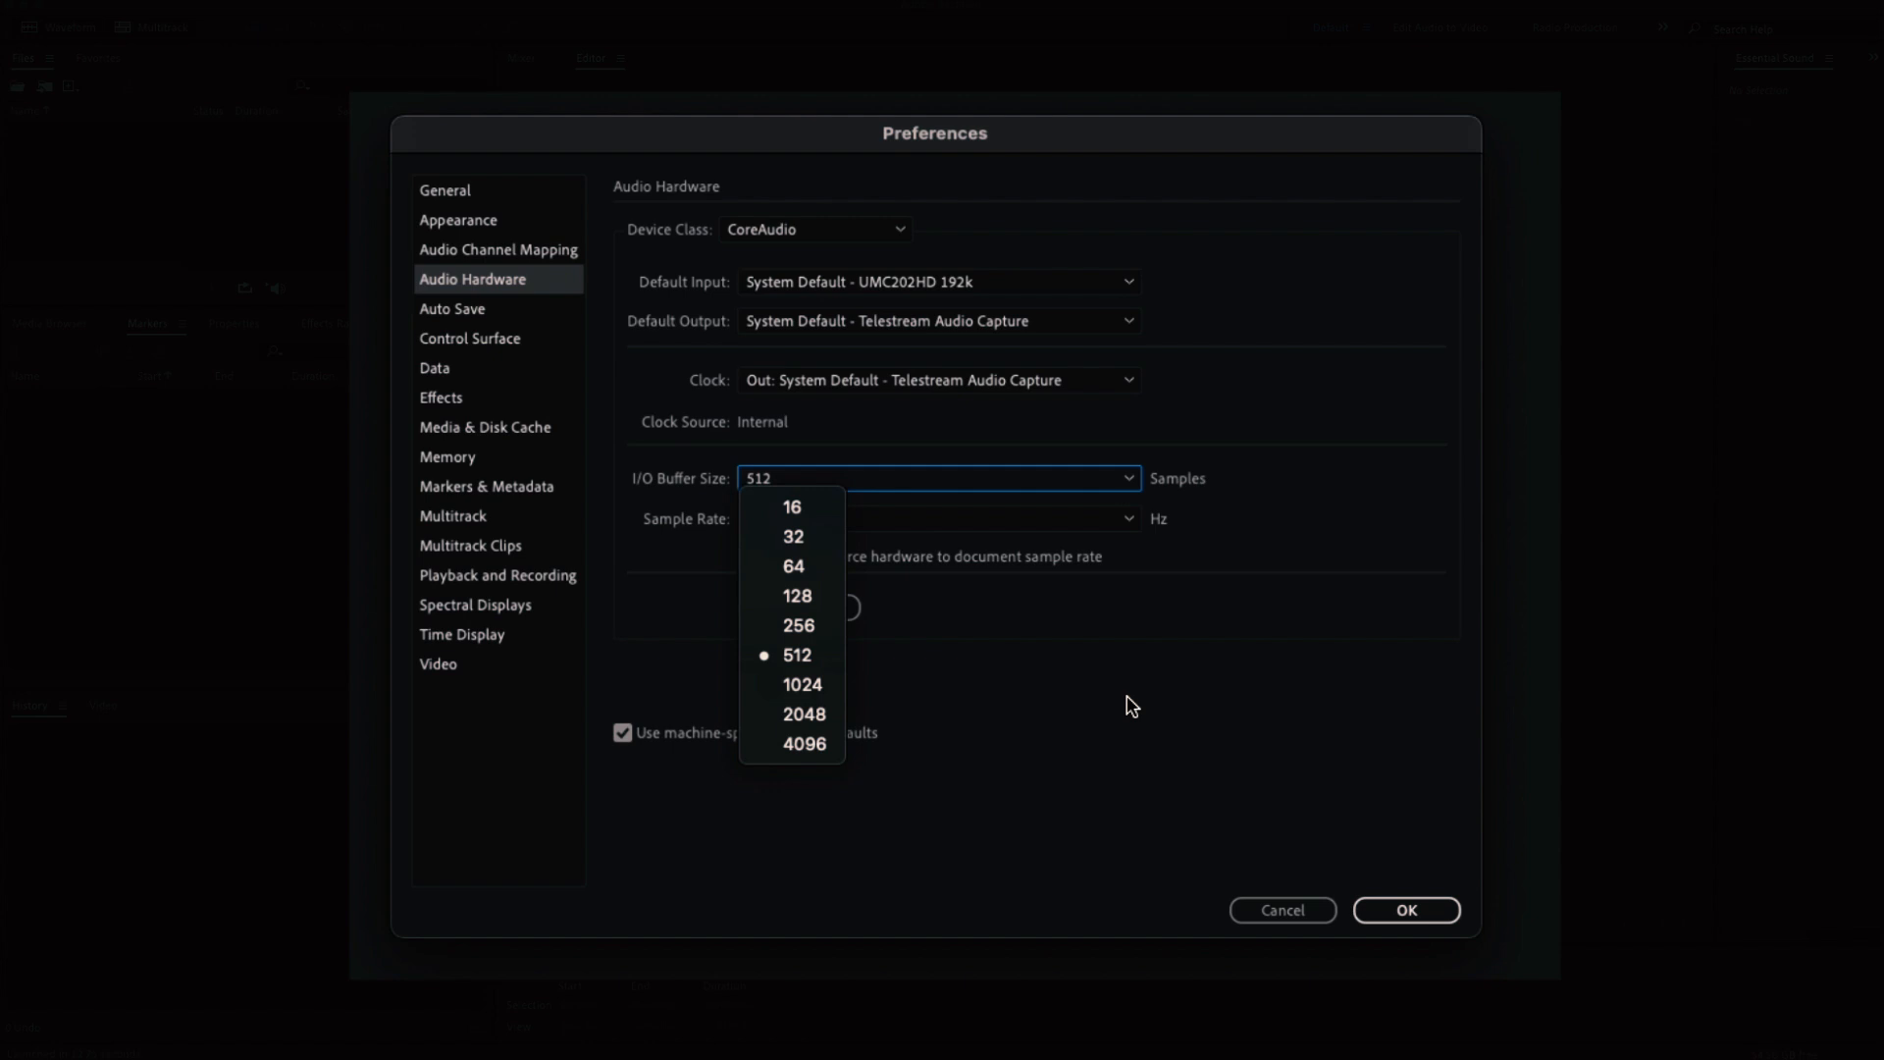
click(1146, 667)
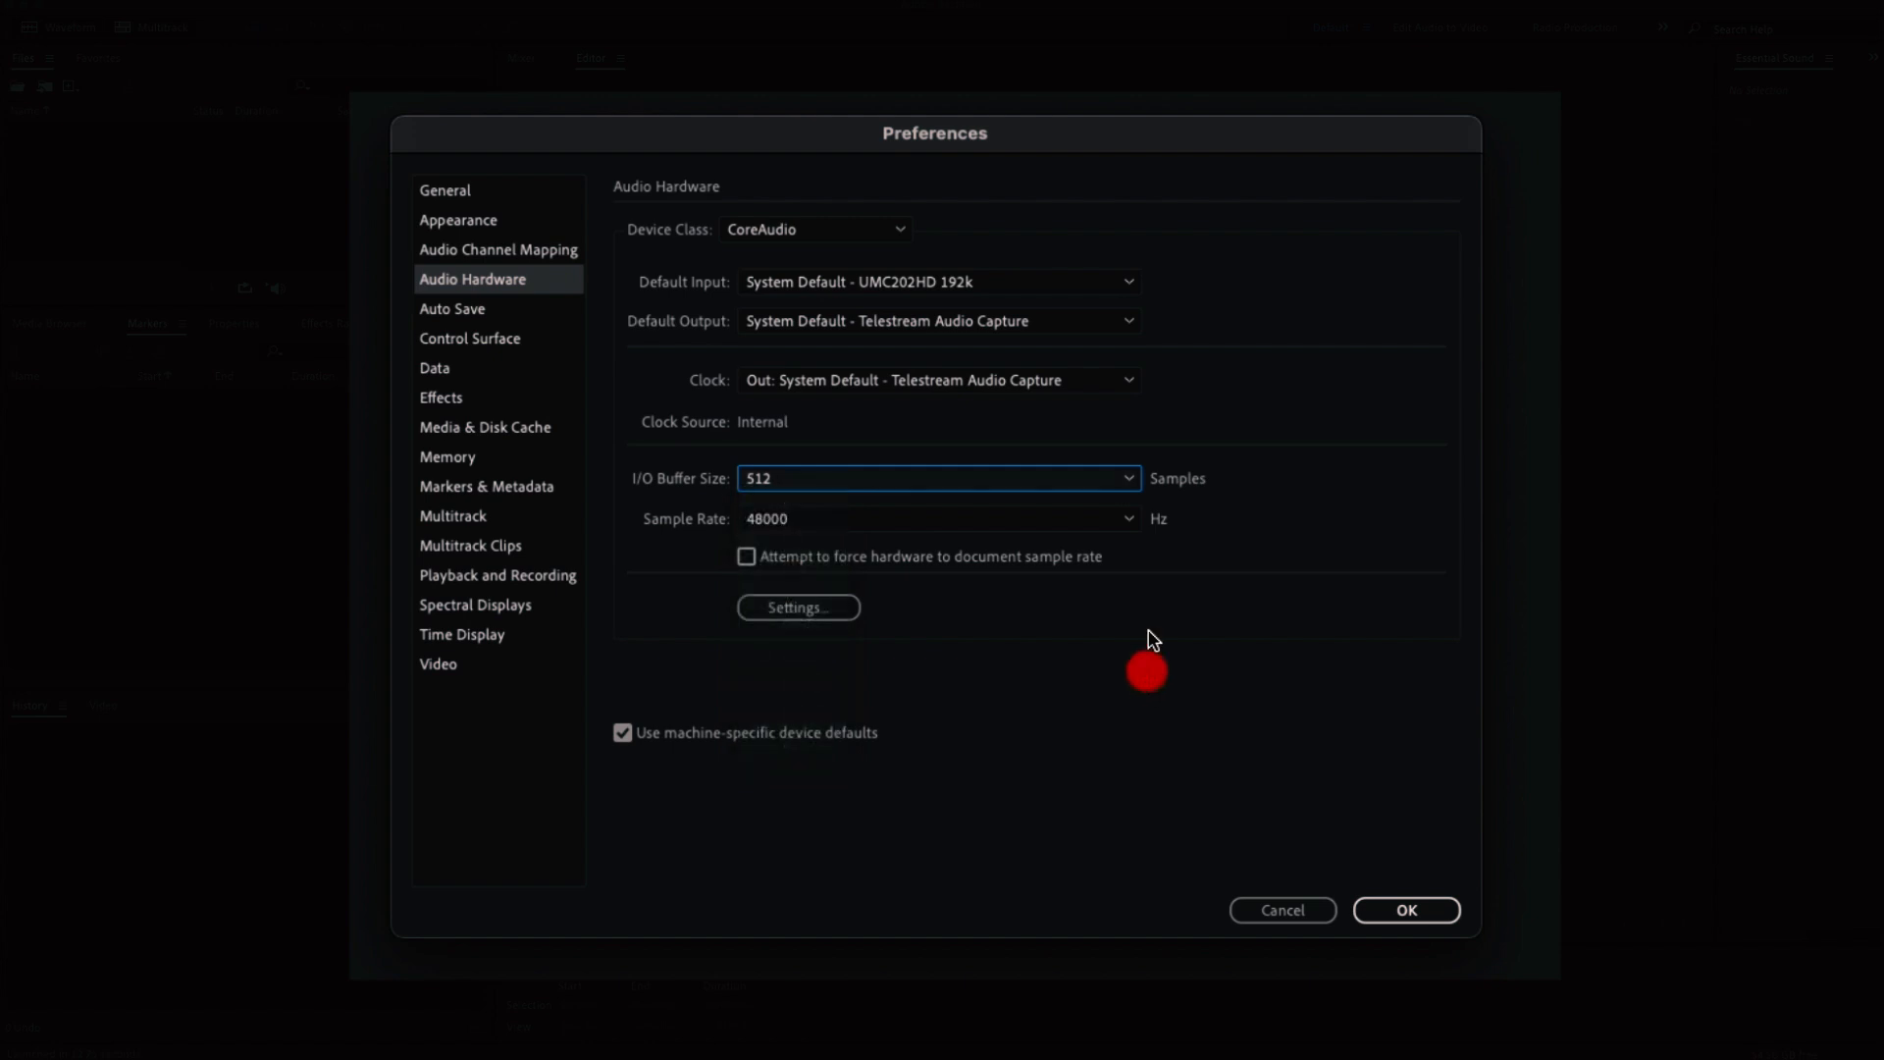
click(1060, 523)
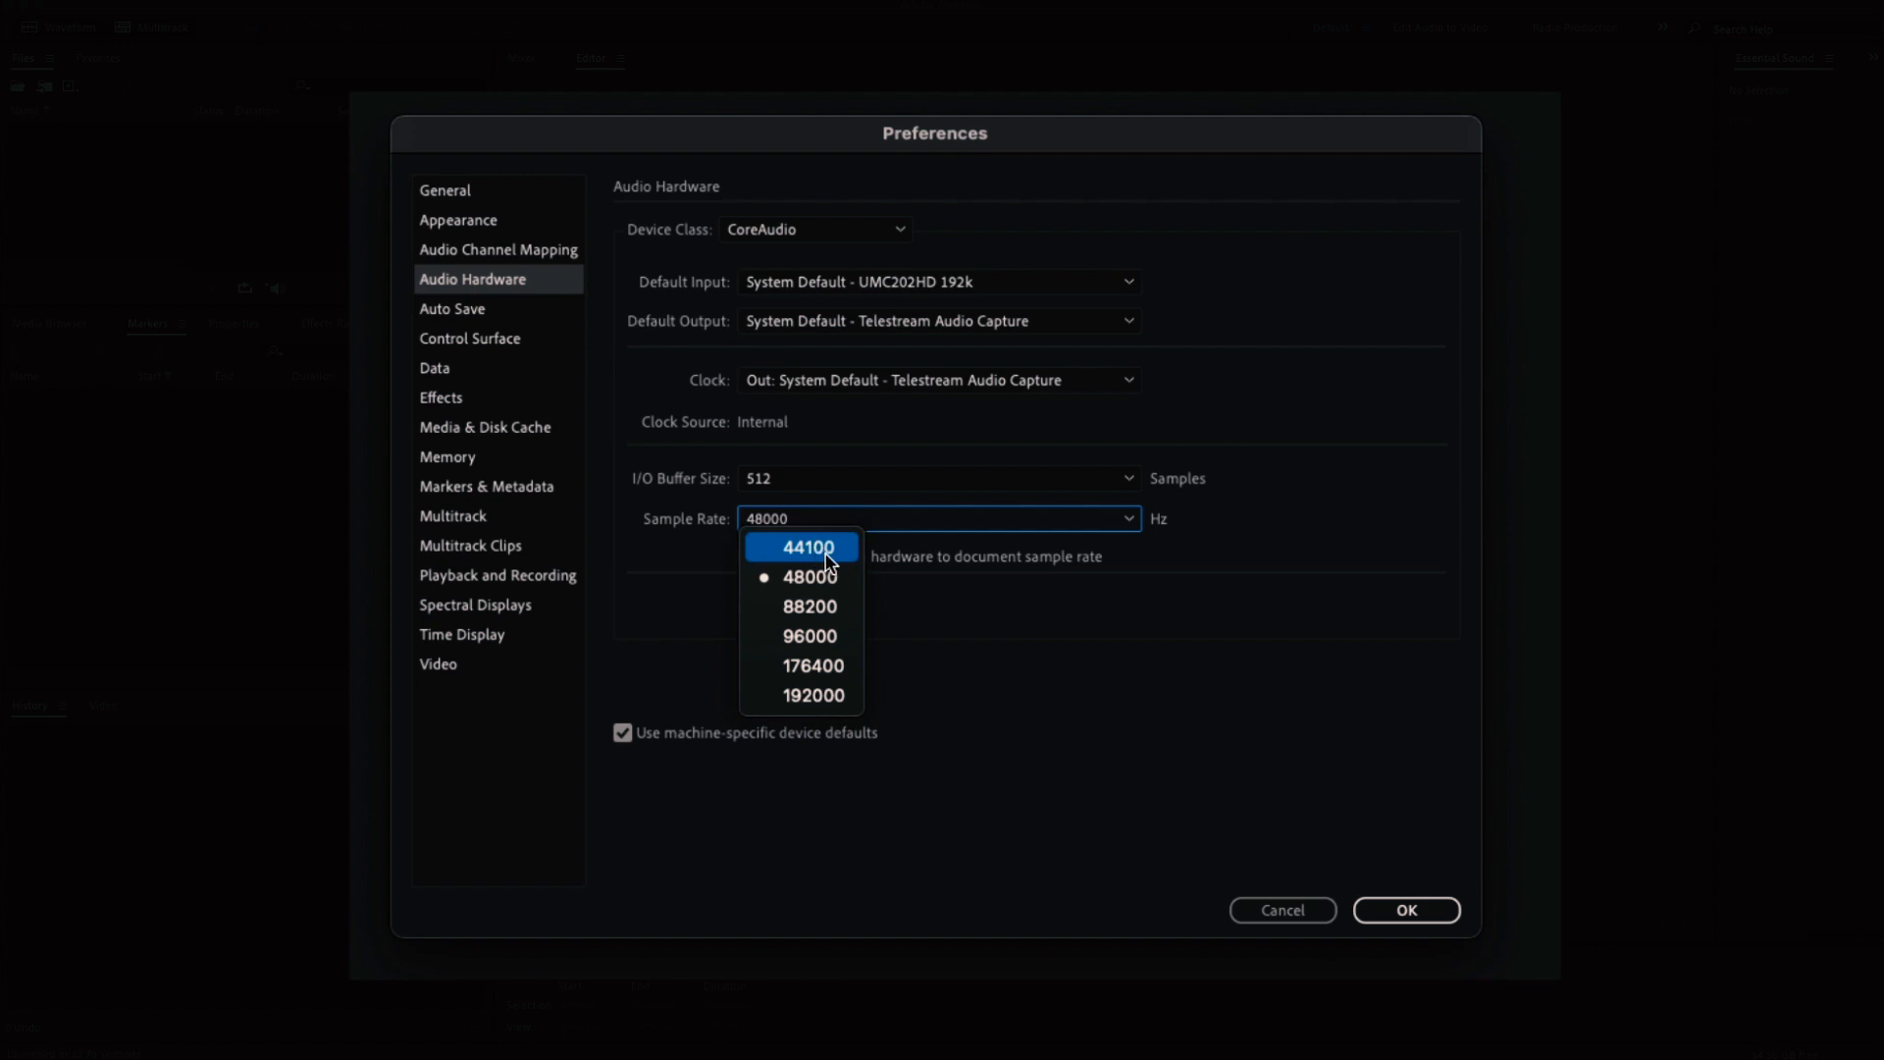
click(1342, 587)
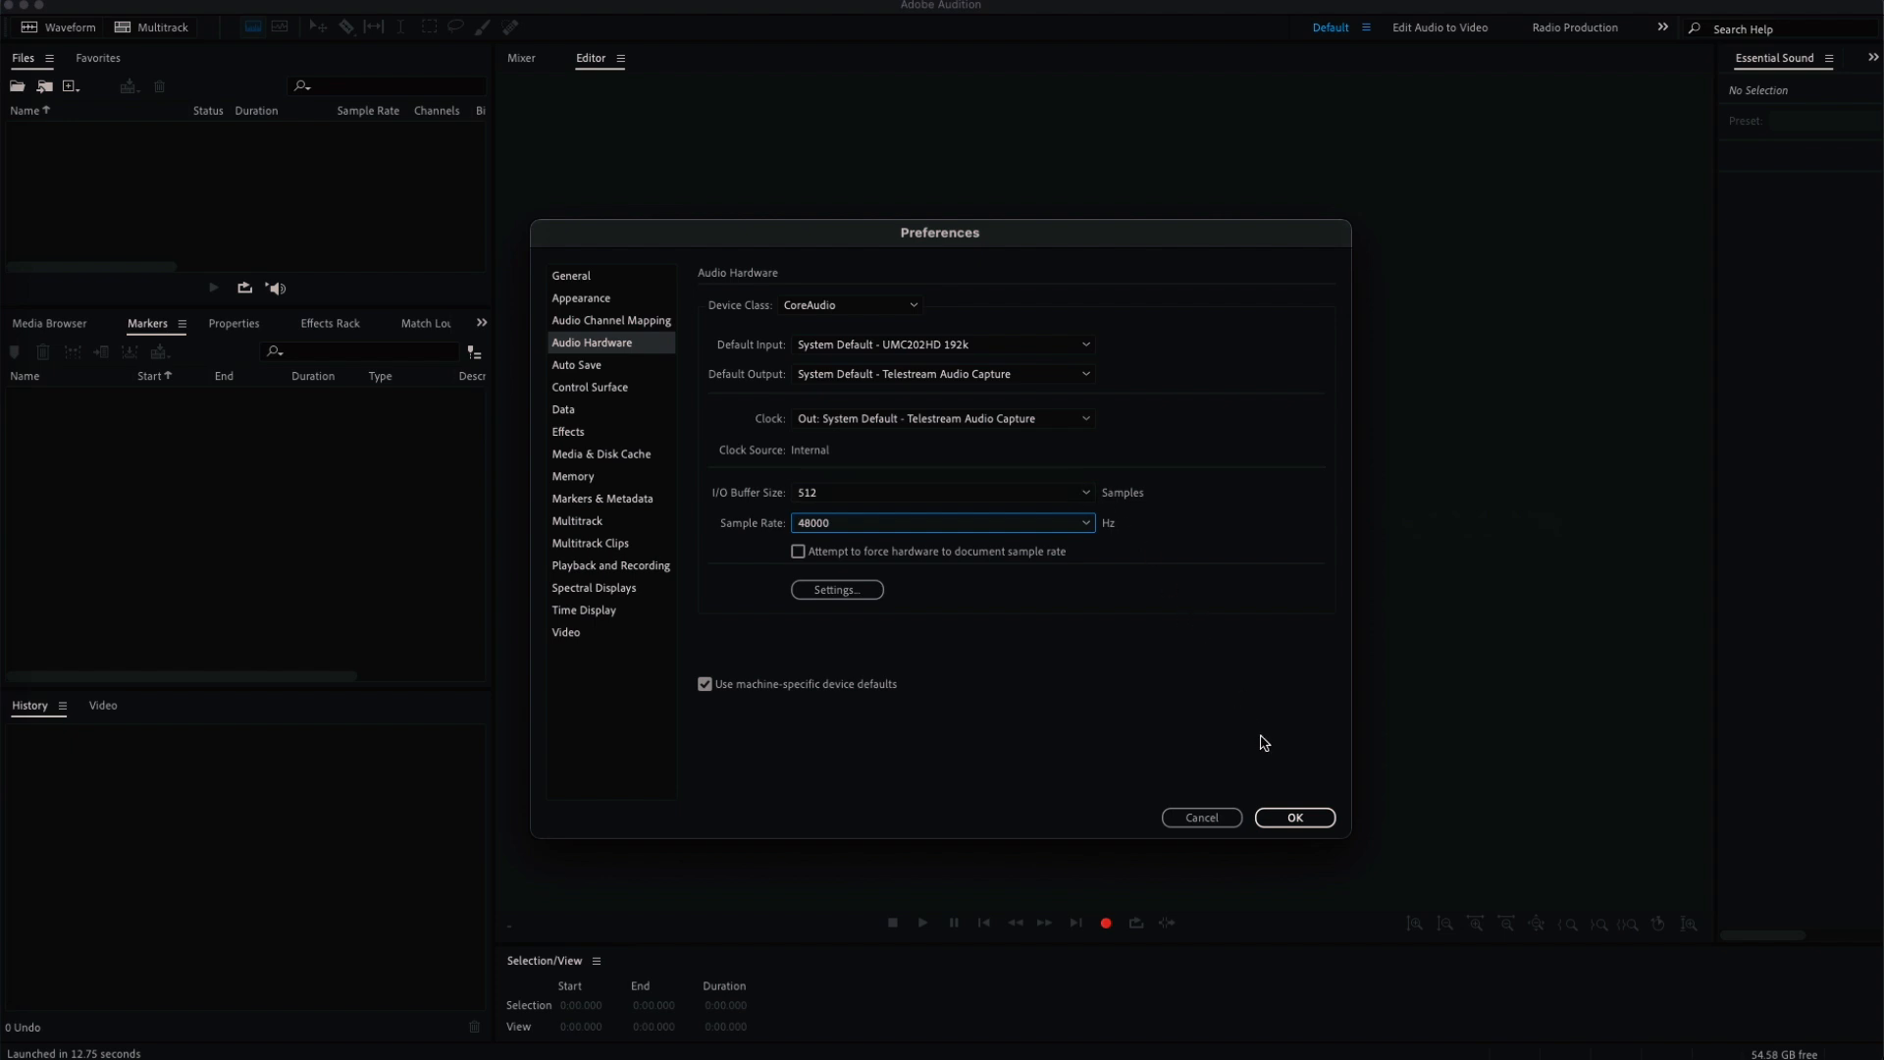
click(1300, 821)
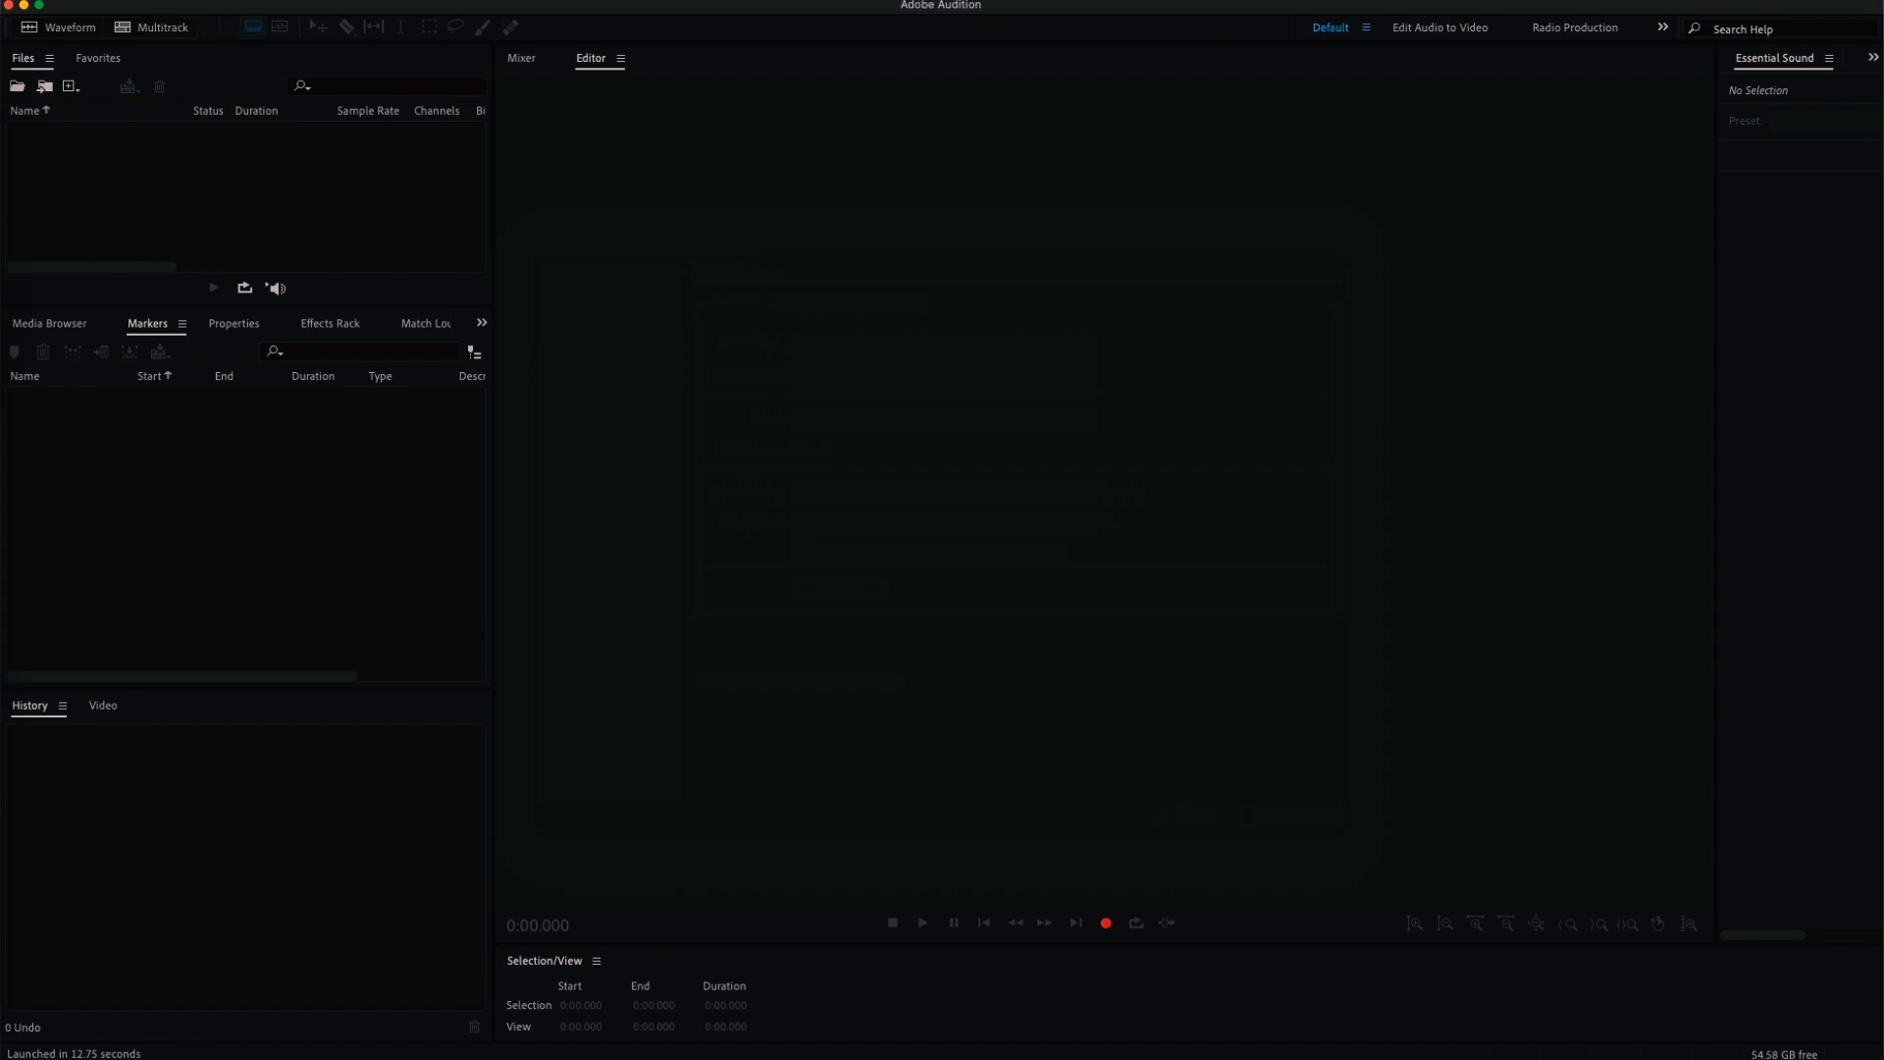
Step: Create a new audio file named "Aud Test" at 48000 Hz, stereo, with 32 (float) bit depth
click(119, 2)
mouse_move(128, 12)
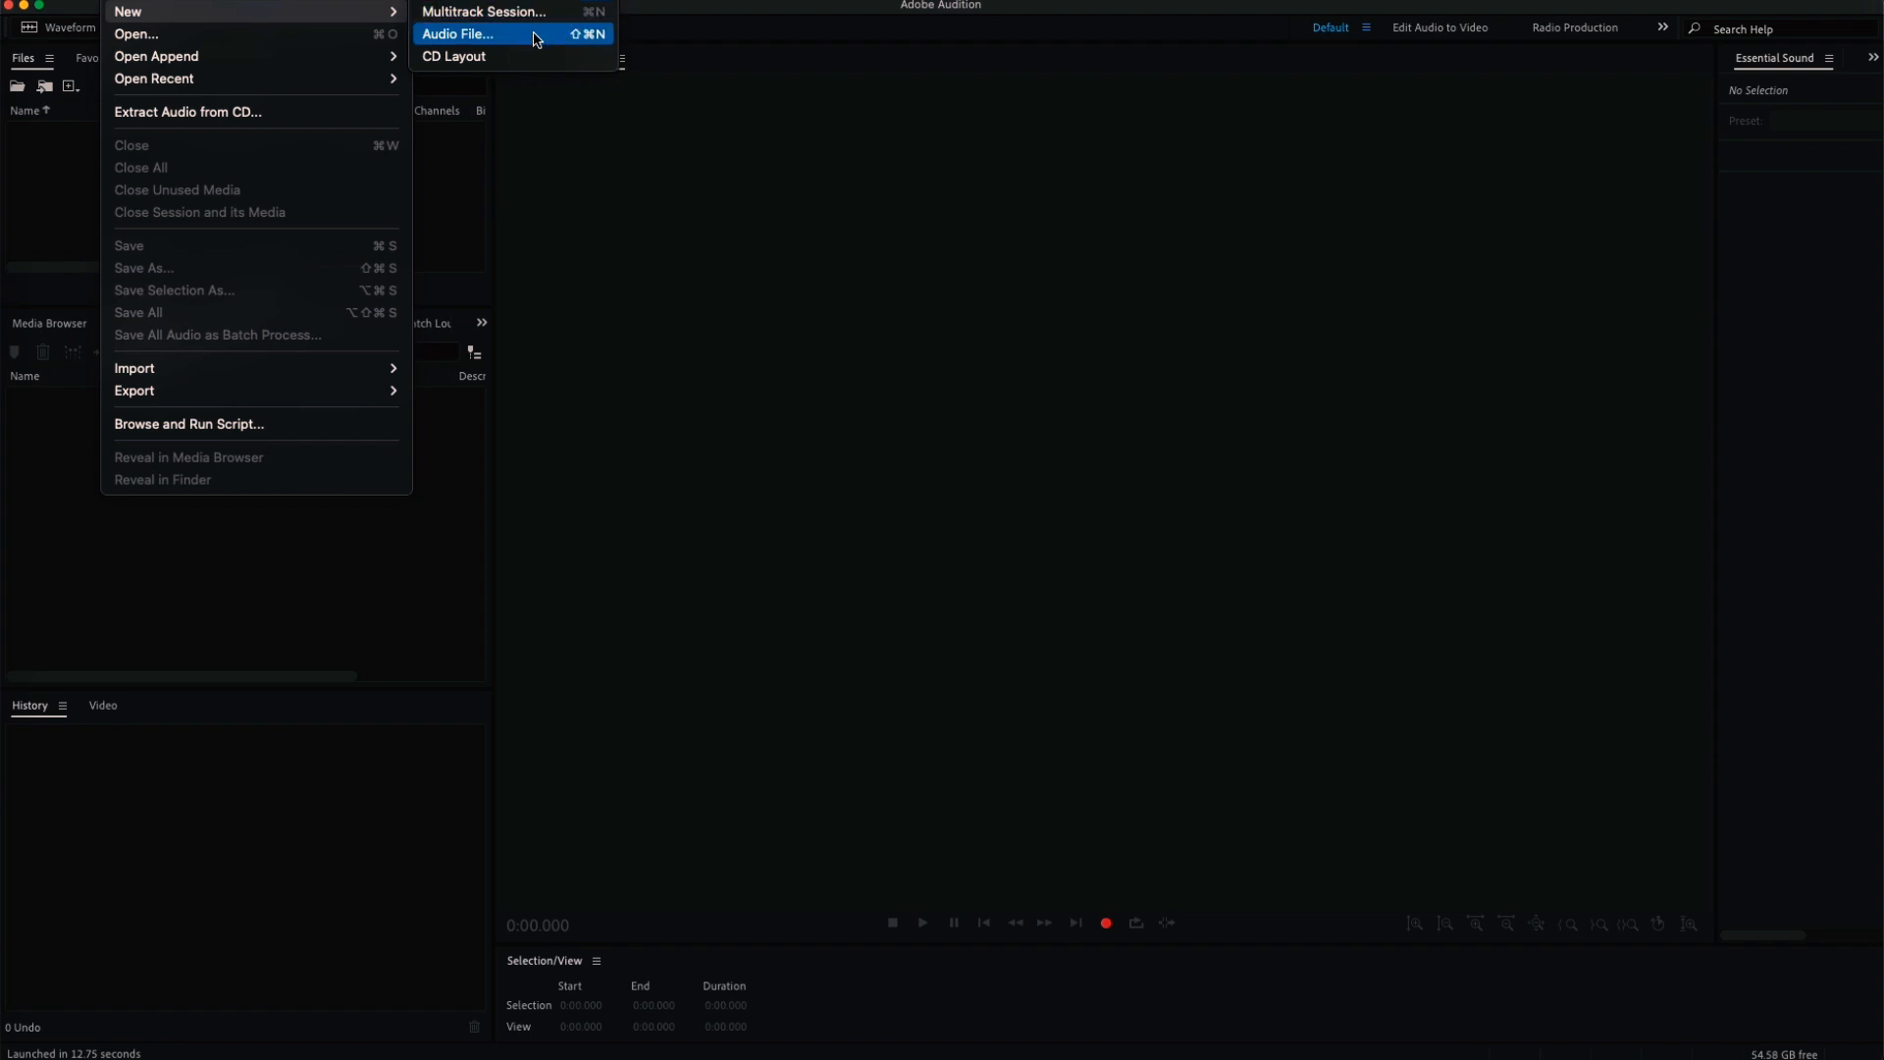
click(535, 37)
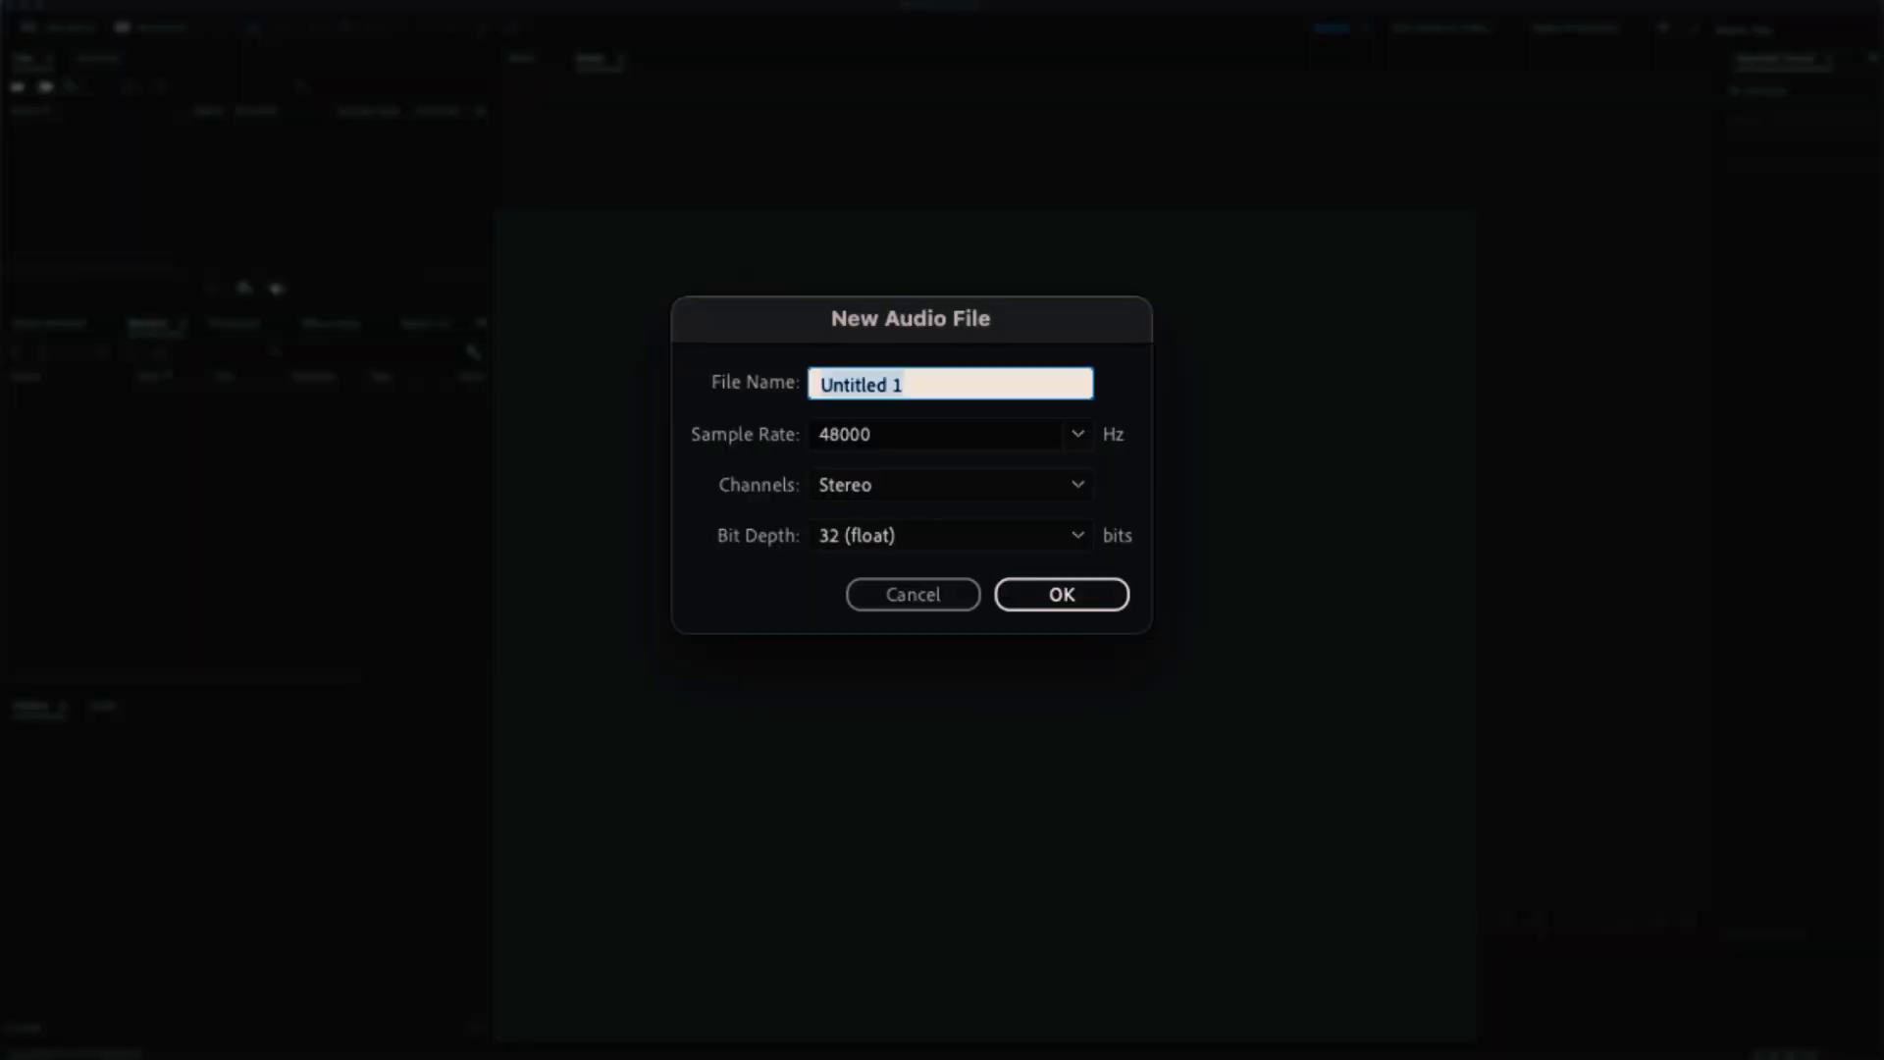
text(Aud )
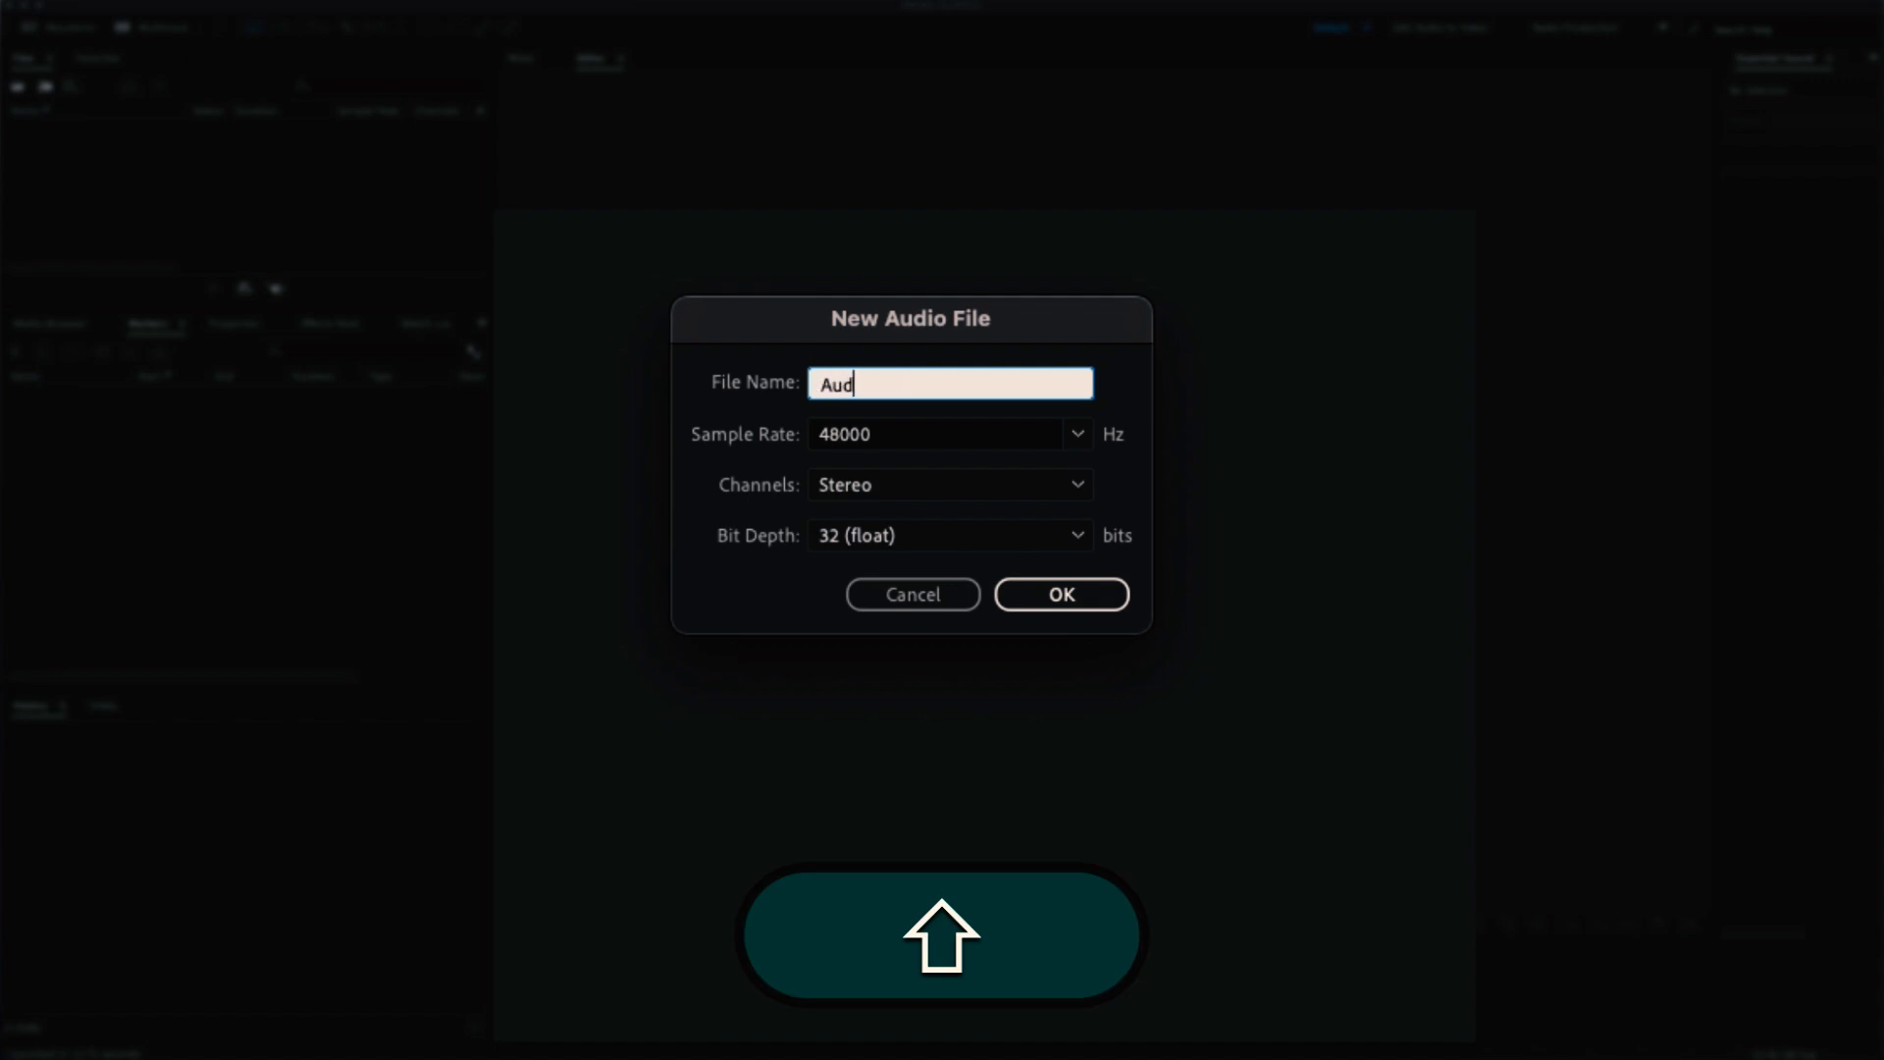
text(Test)
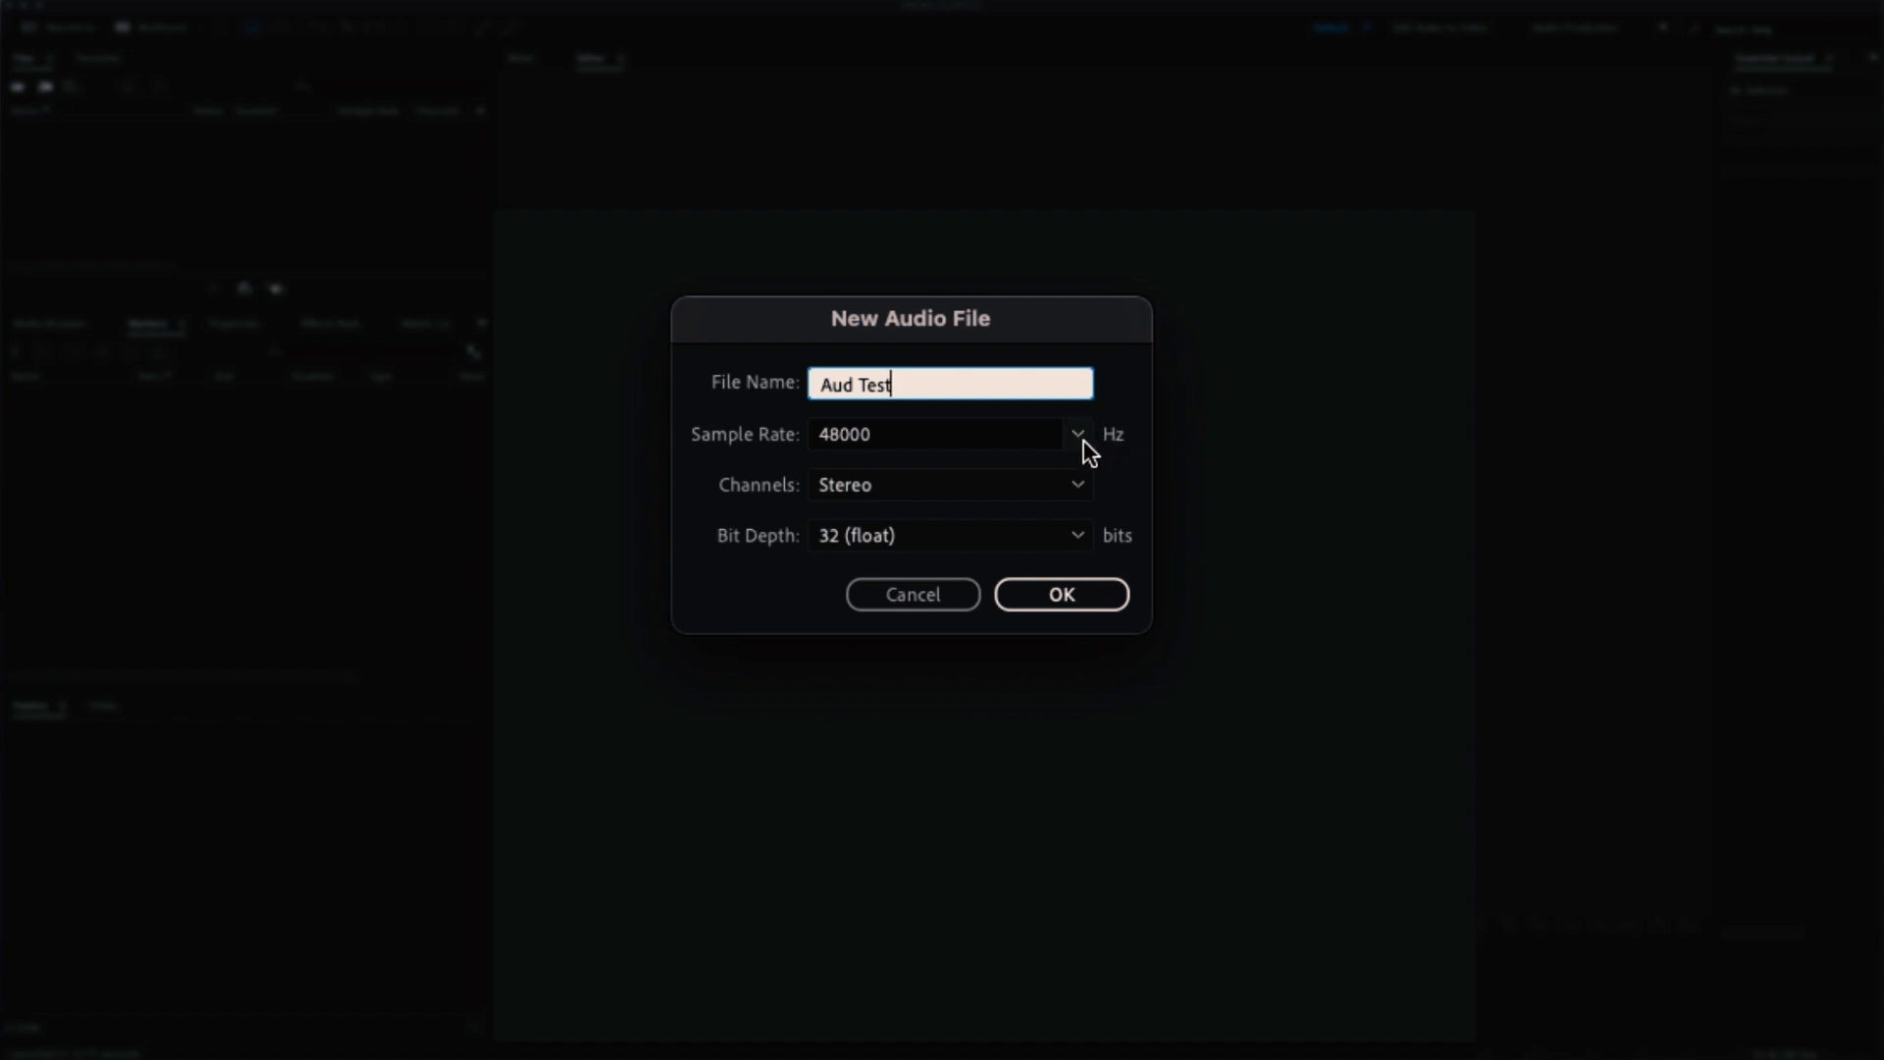
click(1052, 432)
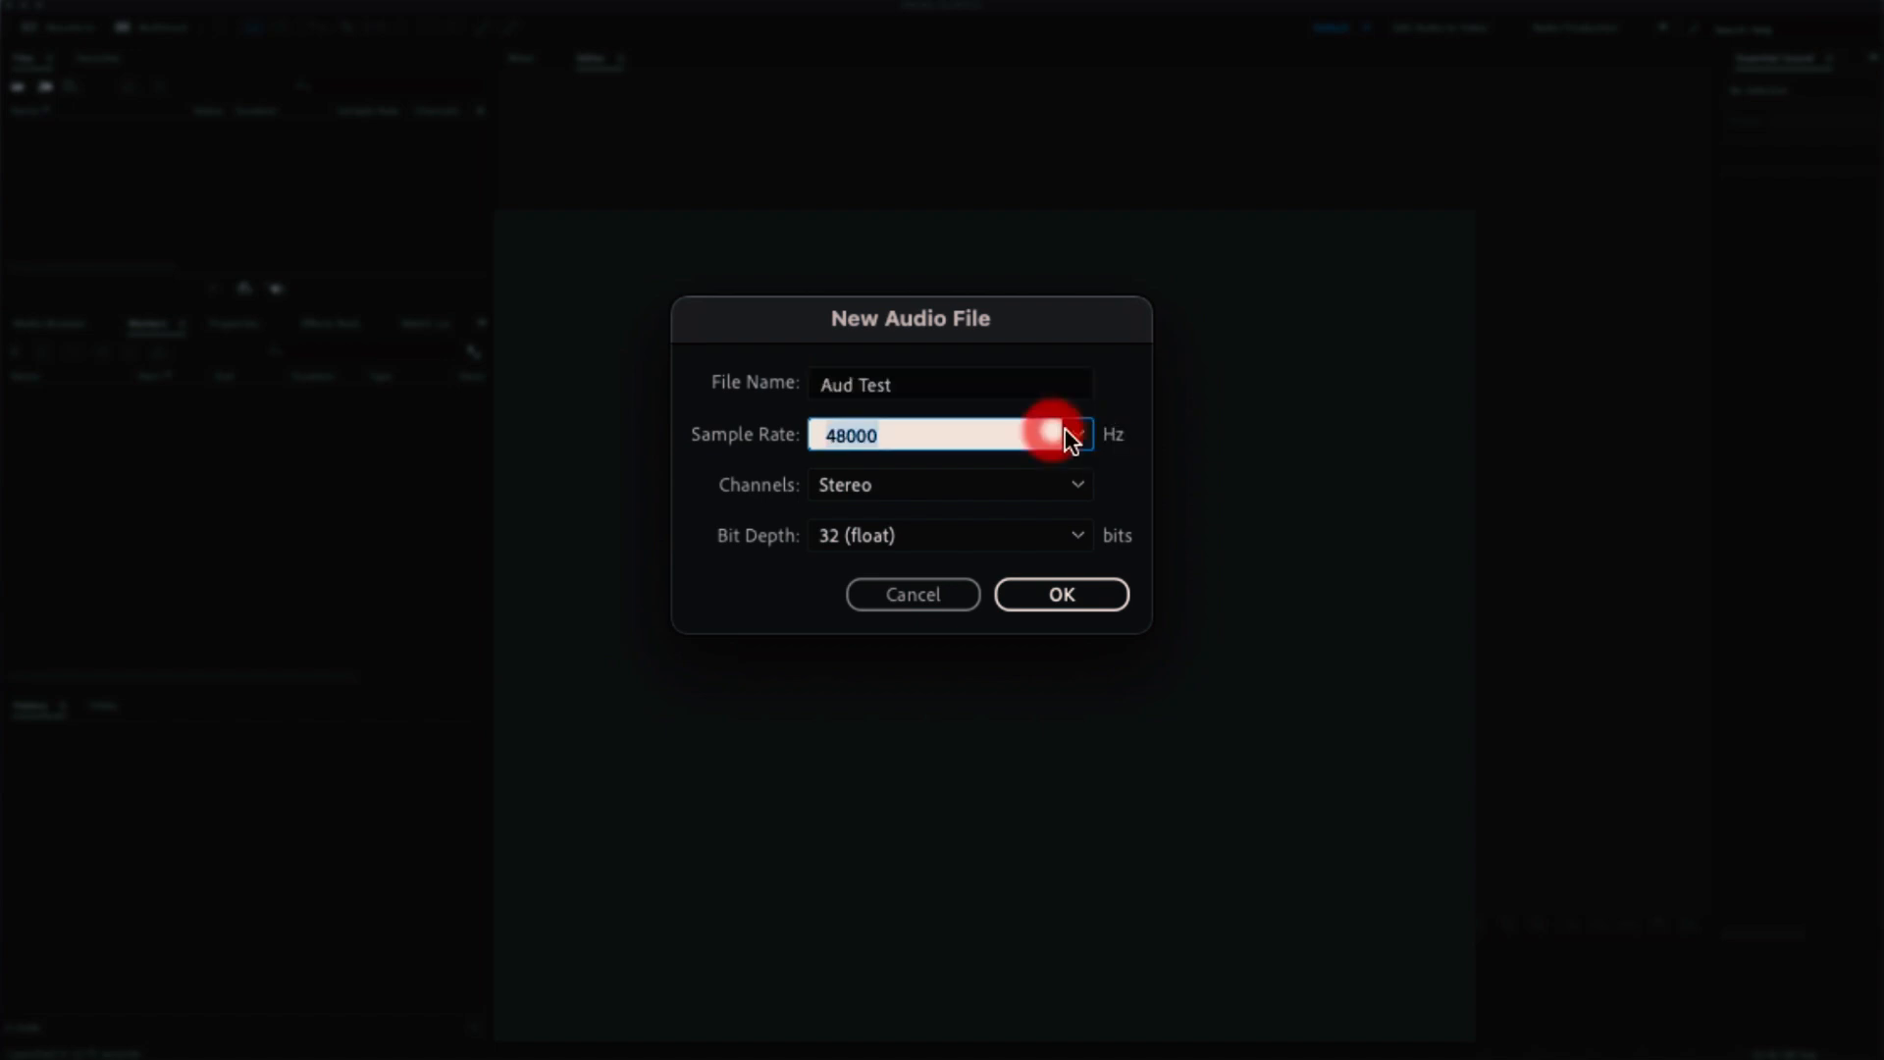
click(1127, 481)
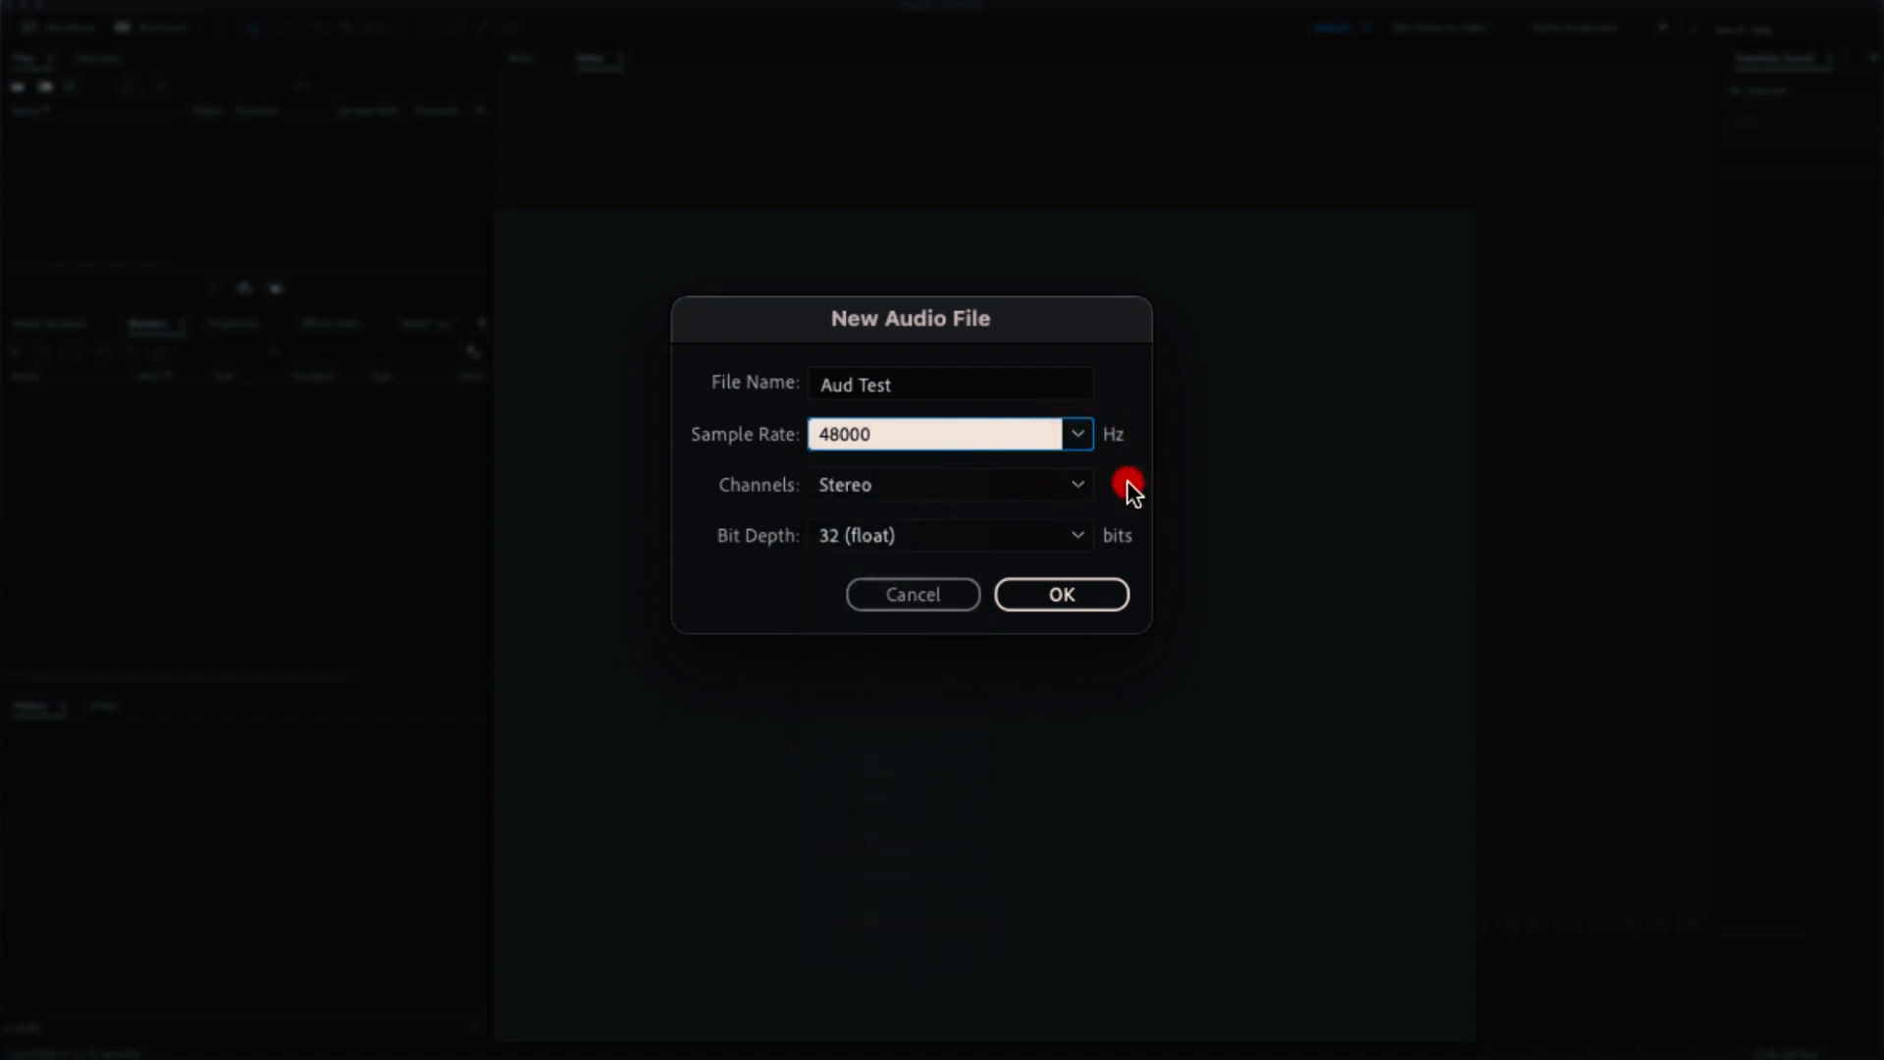
click(1079, 535)
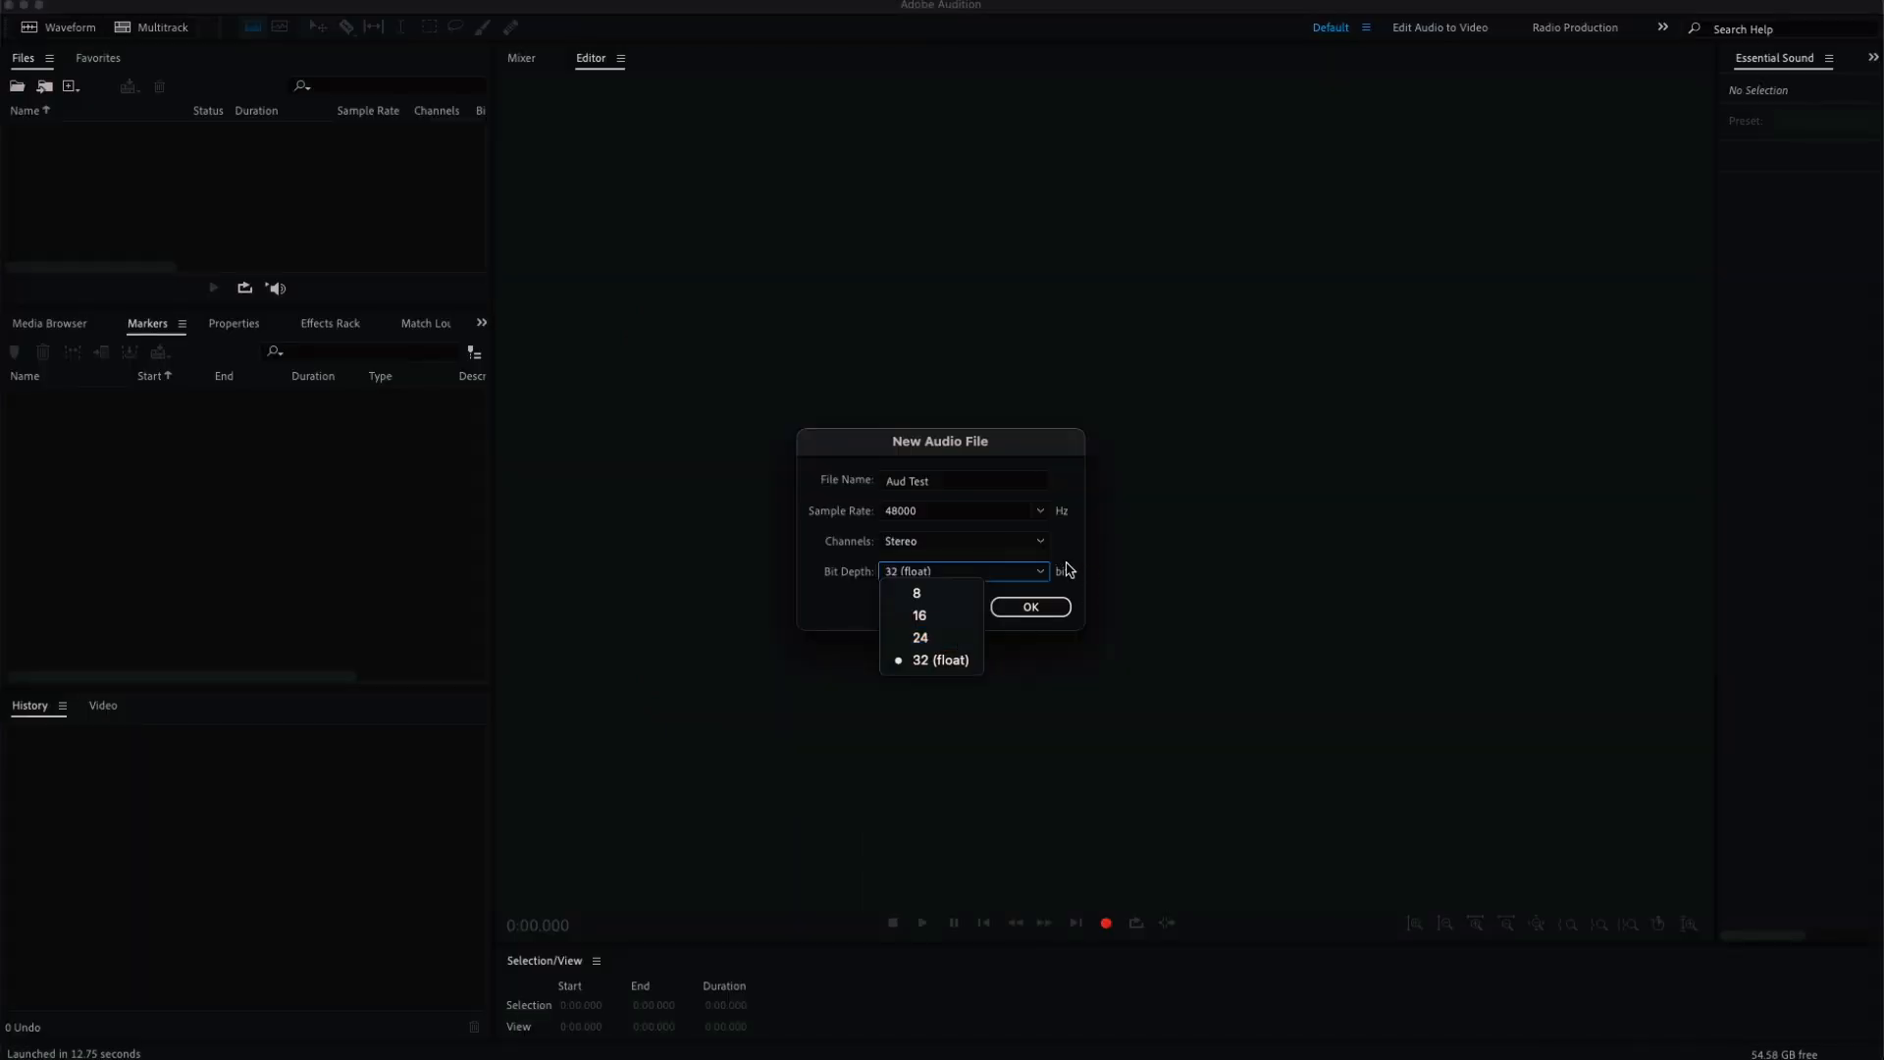
click(1069, 570)
click(1040, 606)
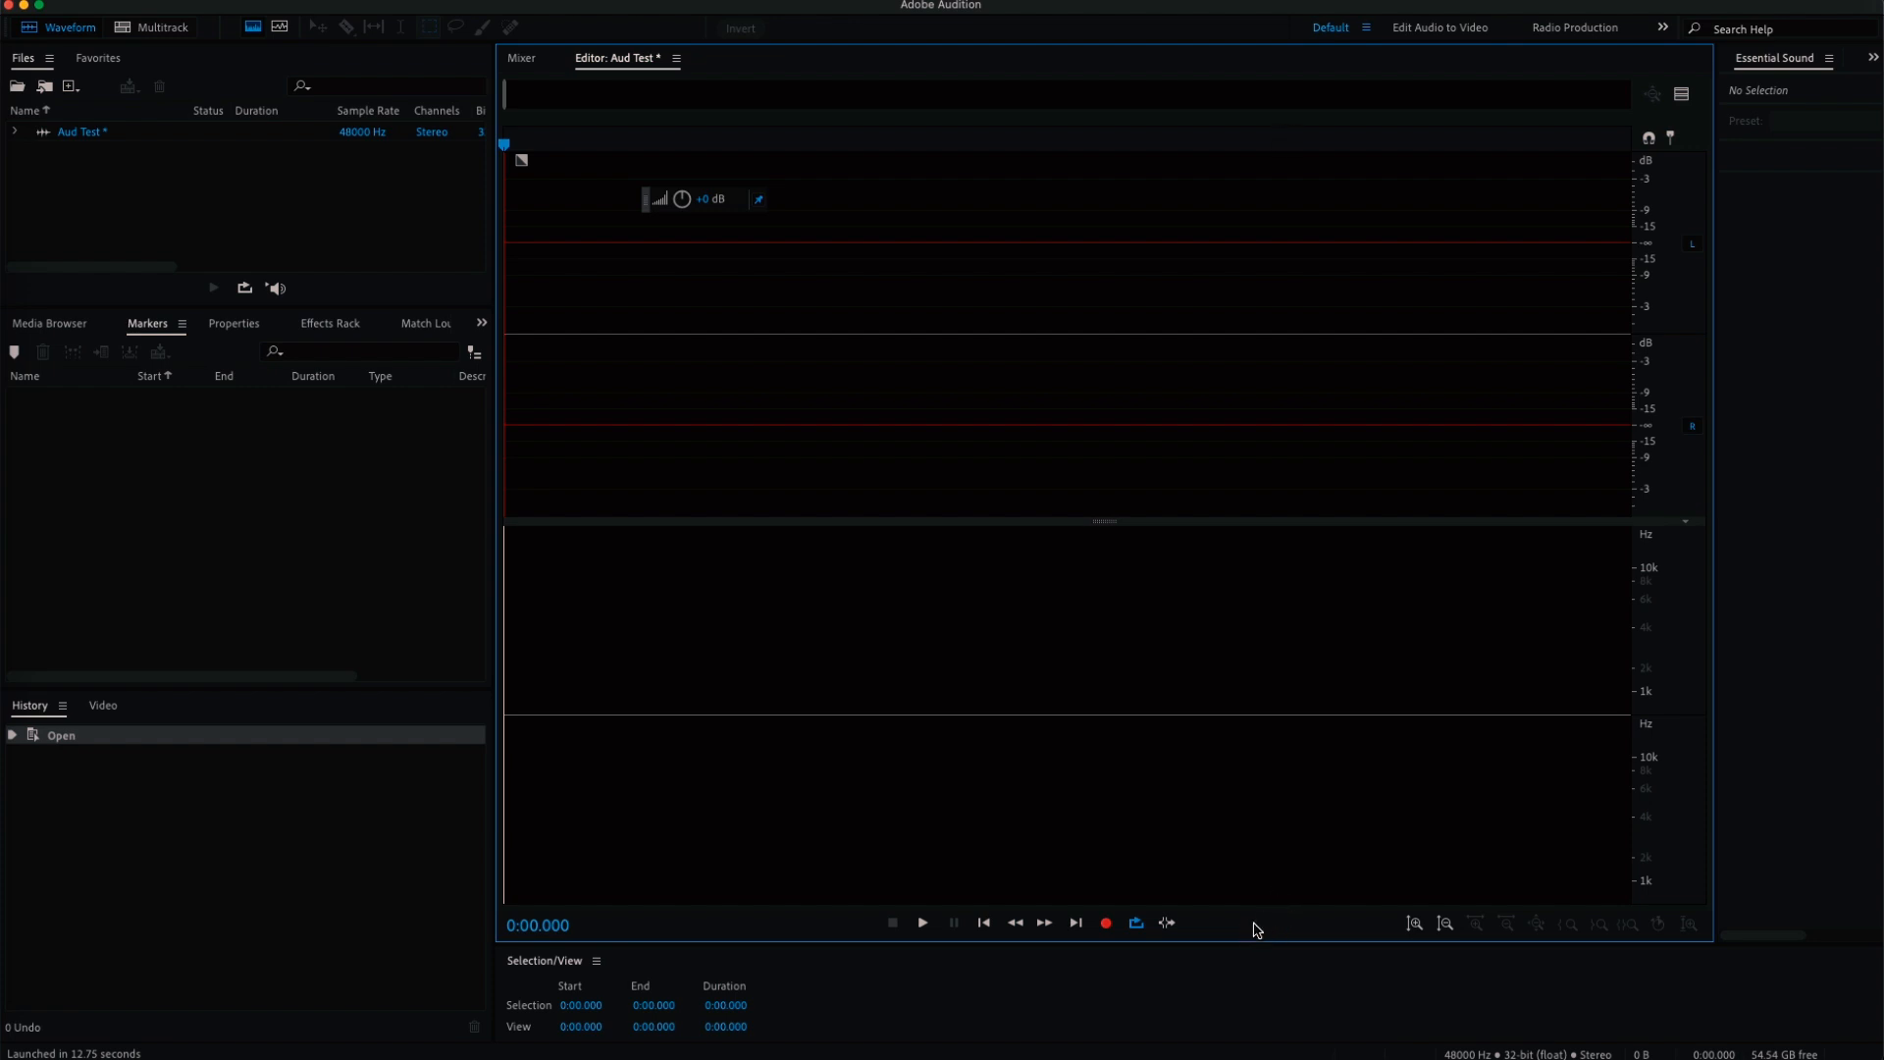
Step: Record about 24 seconds of voice into Aud Test, hiding and reshowing the spectral frequency display while recording
click(1105, 923)
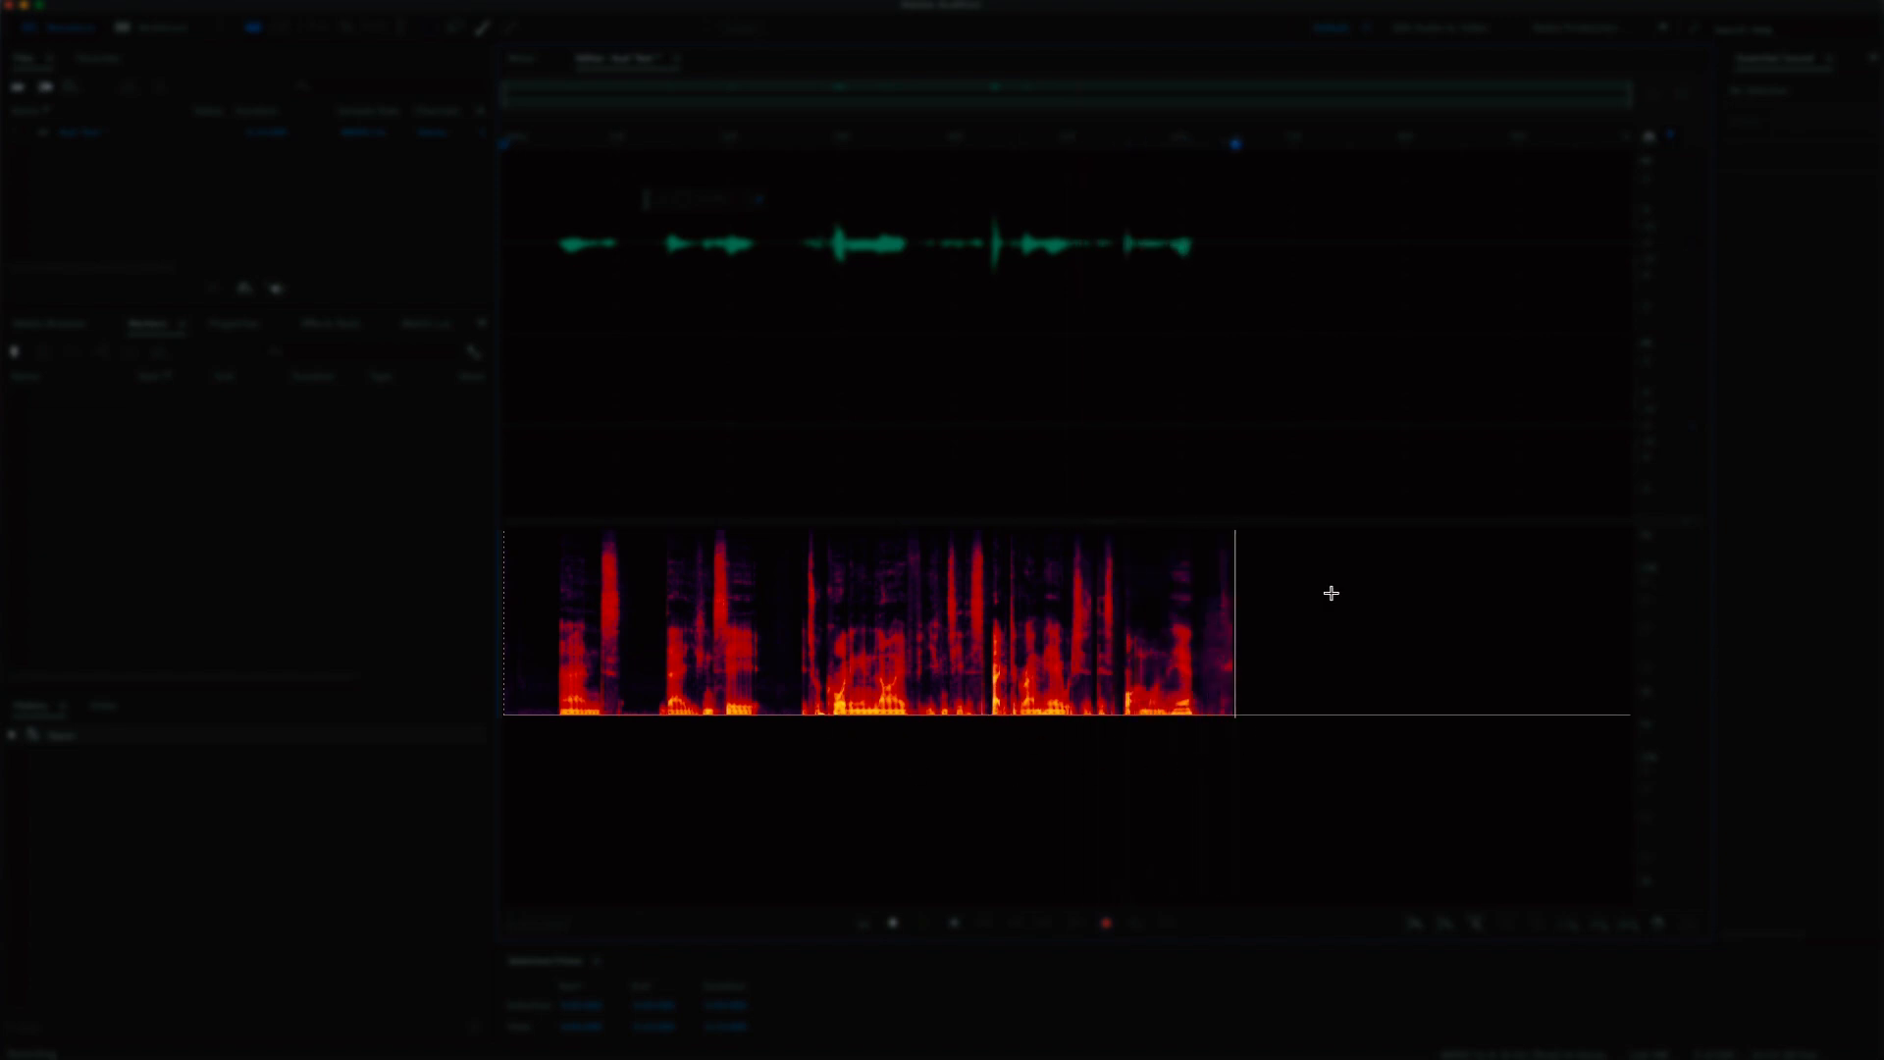
click(253, 28)
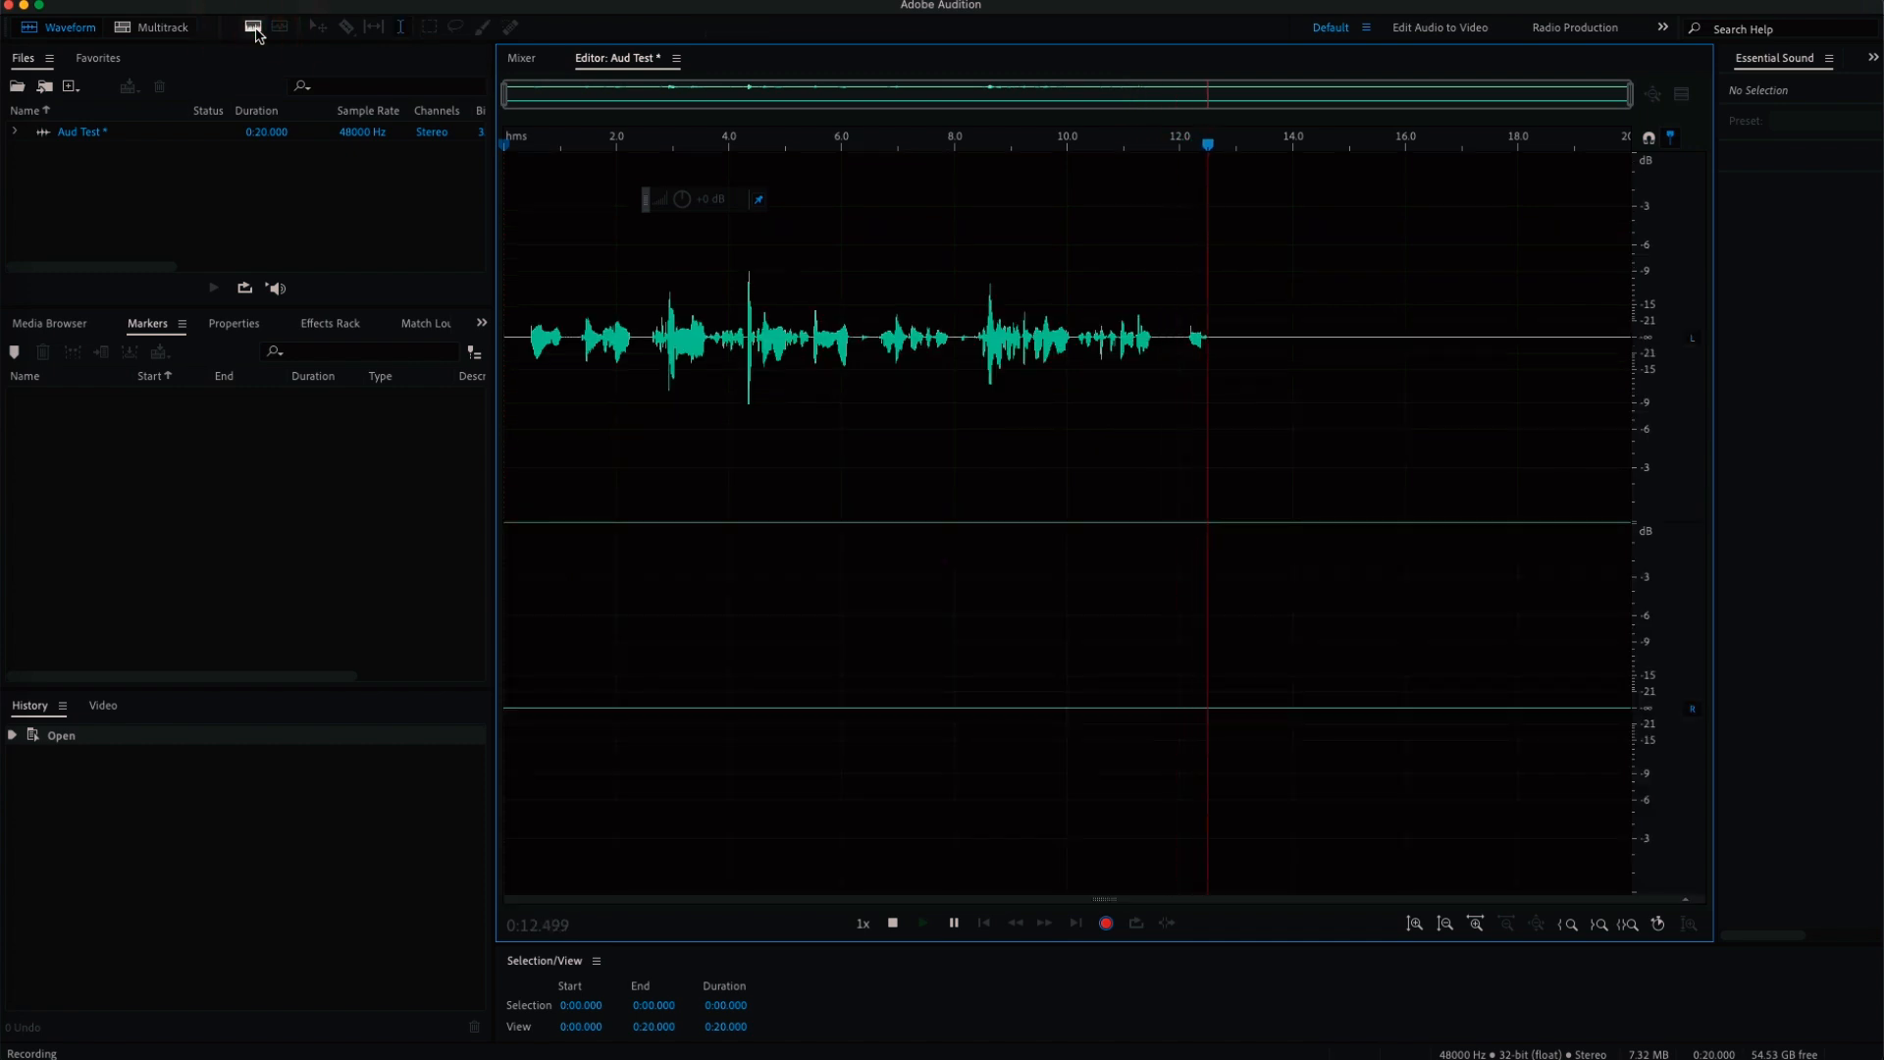
click(254, 28)
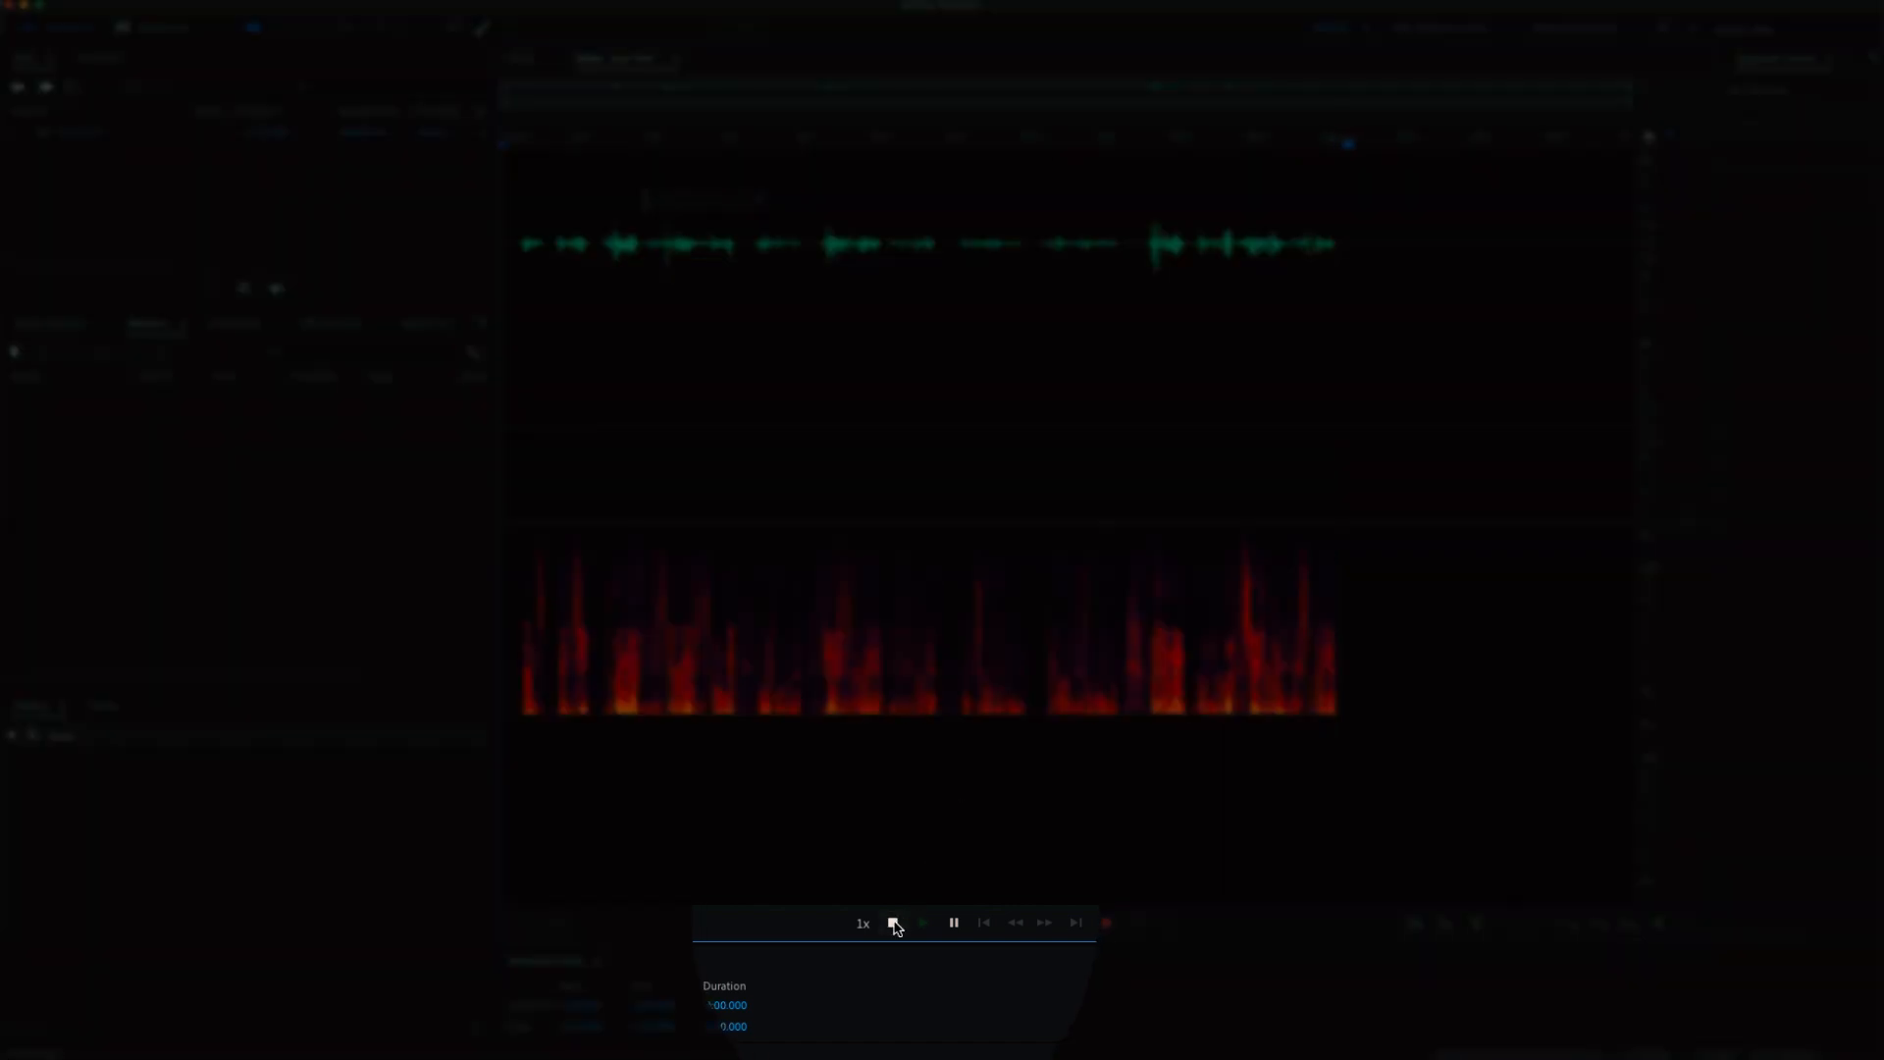
click(893, 922)
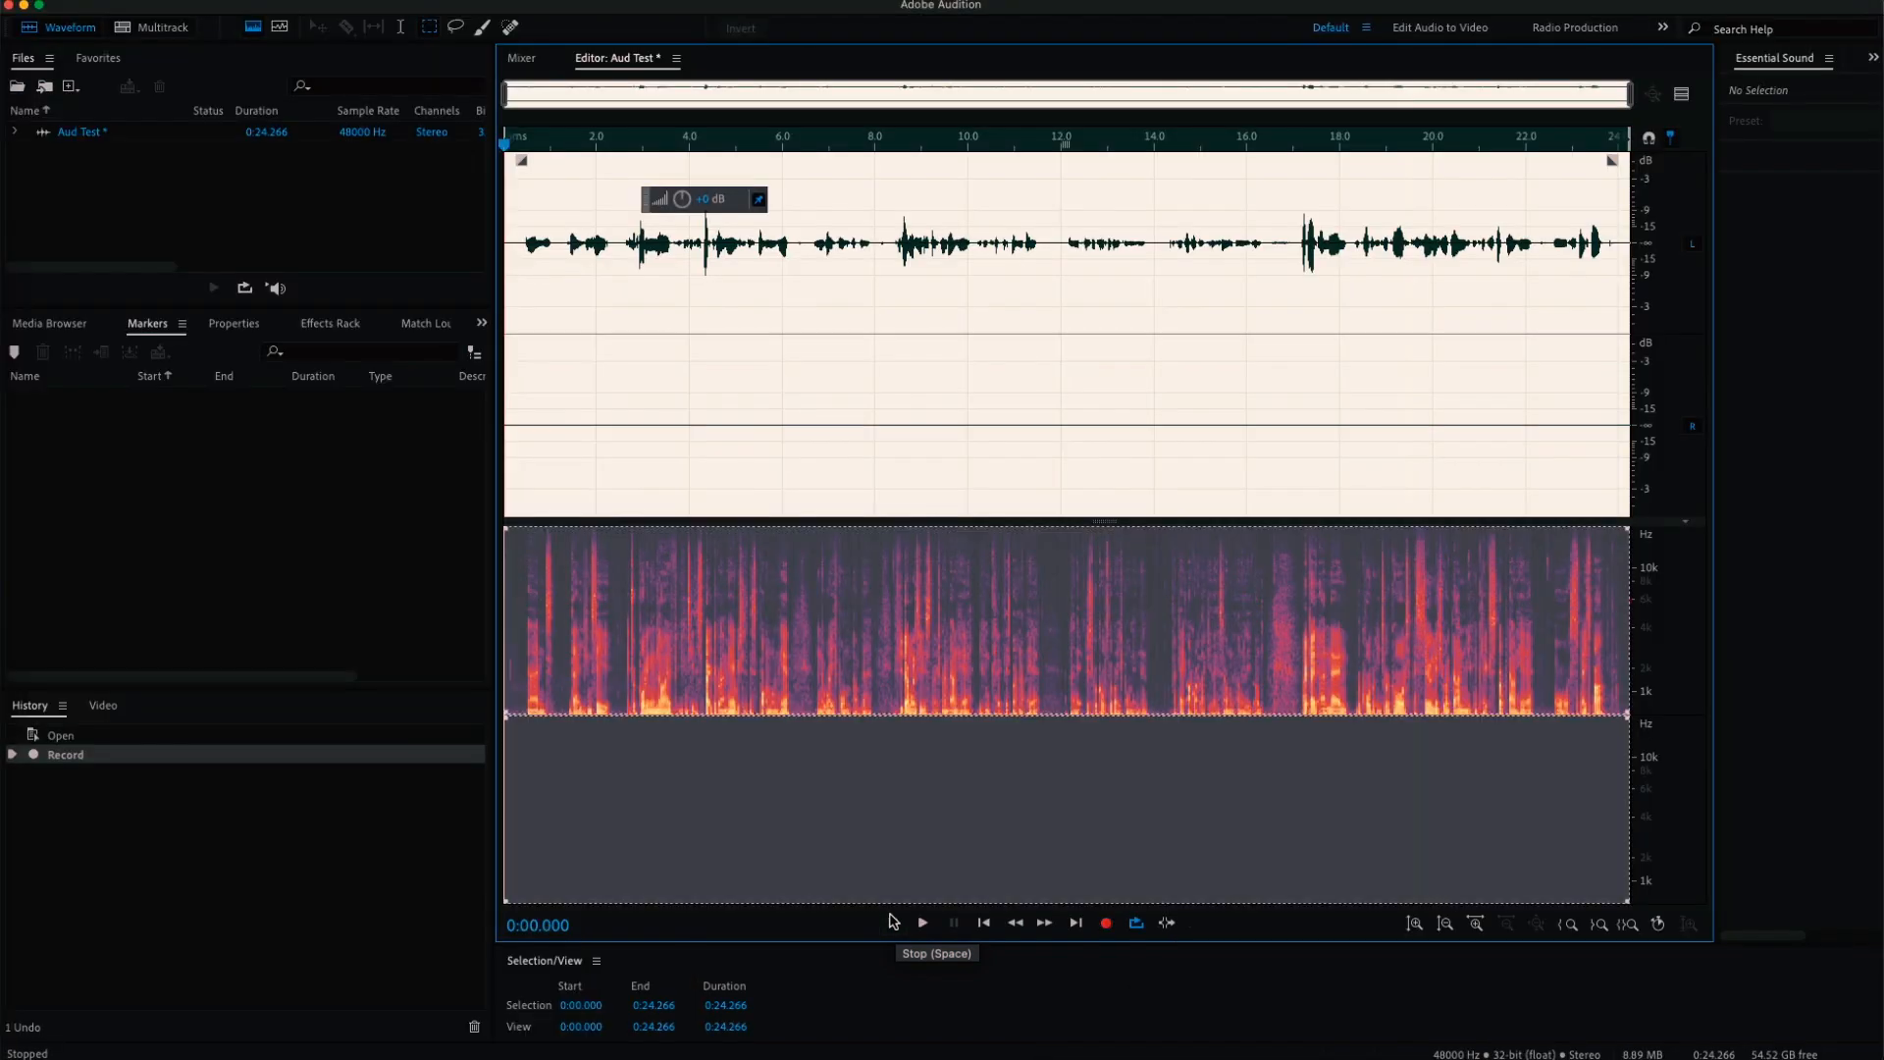
Step: Clear the selection, move the playhead to about 16.7 seconds, and play back a few seconds of the recording
click(957, 808)
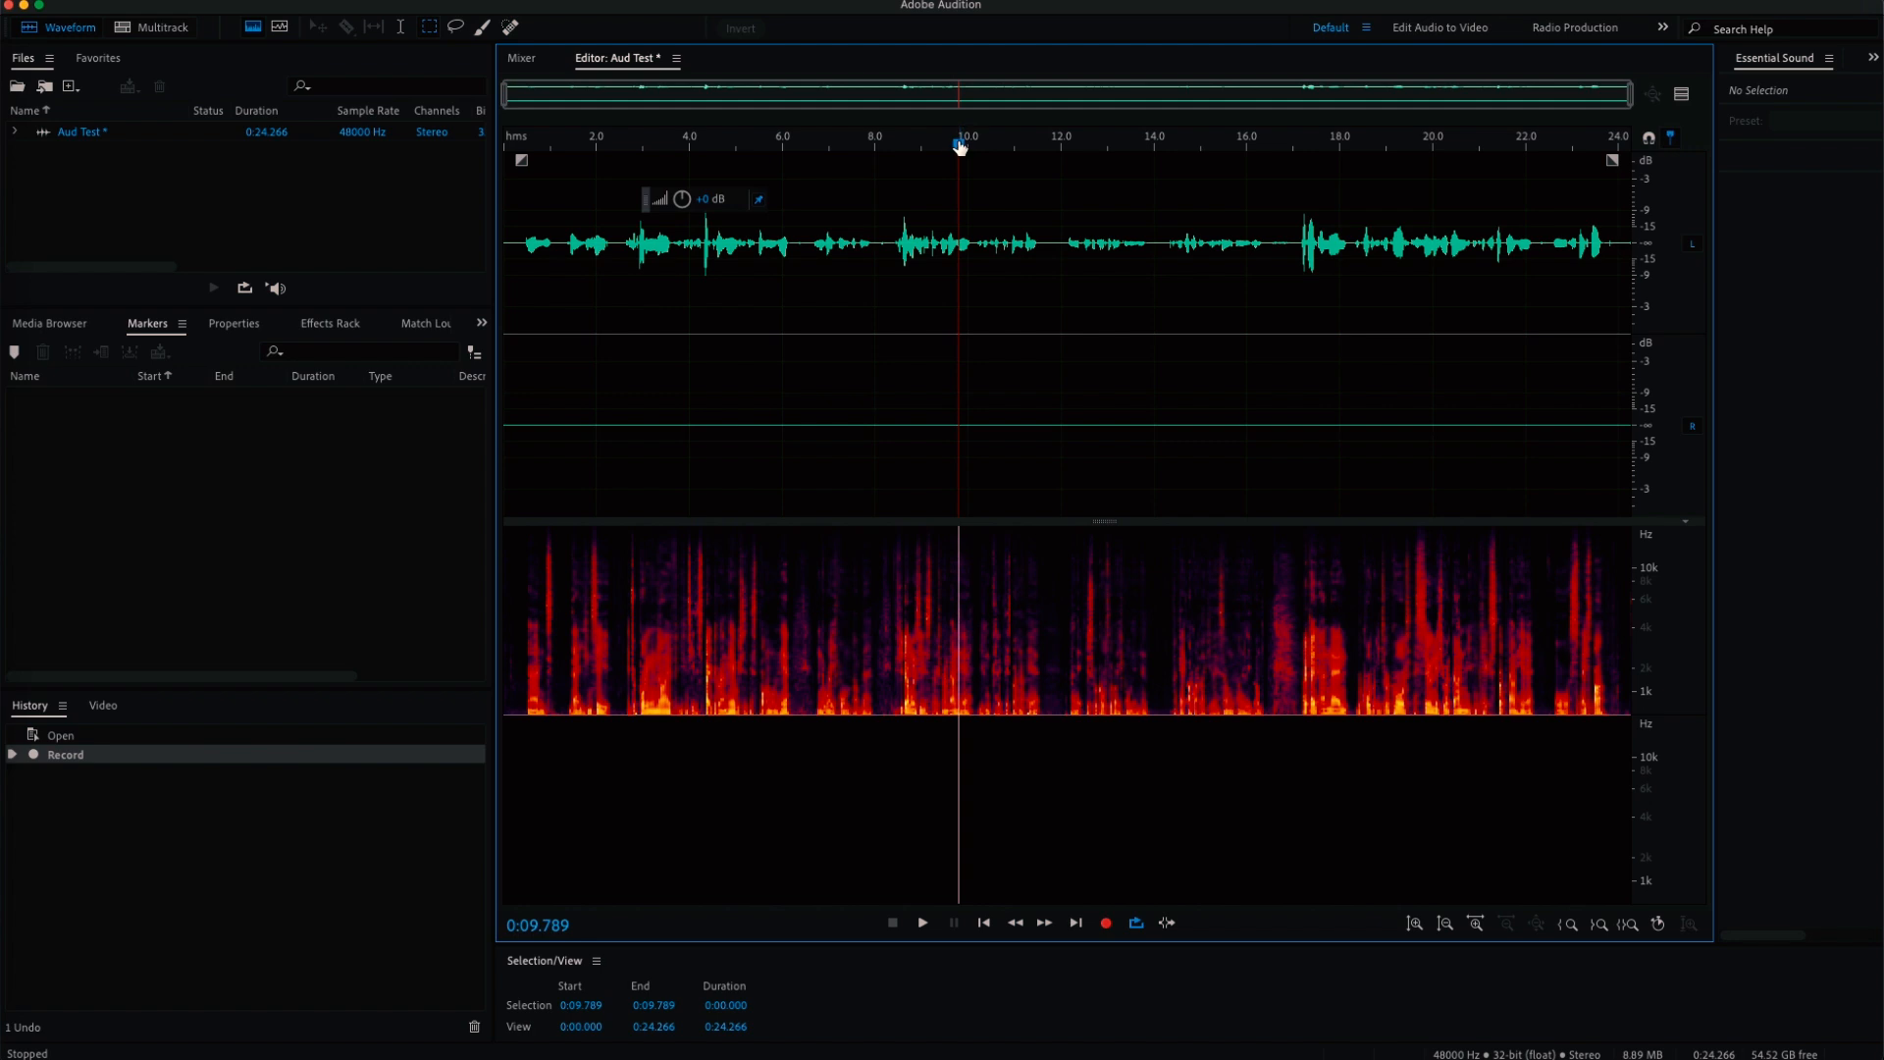
drag(959, 145, 1279, 203)
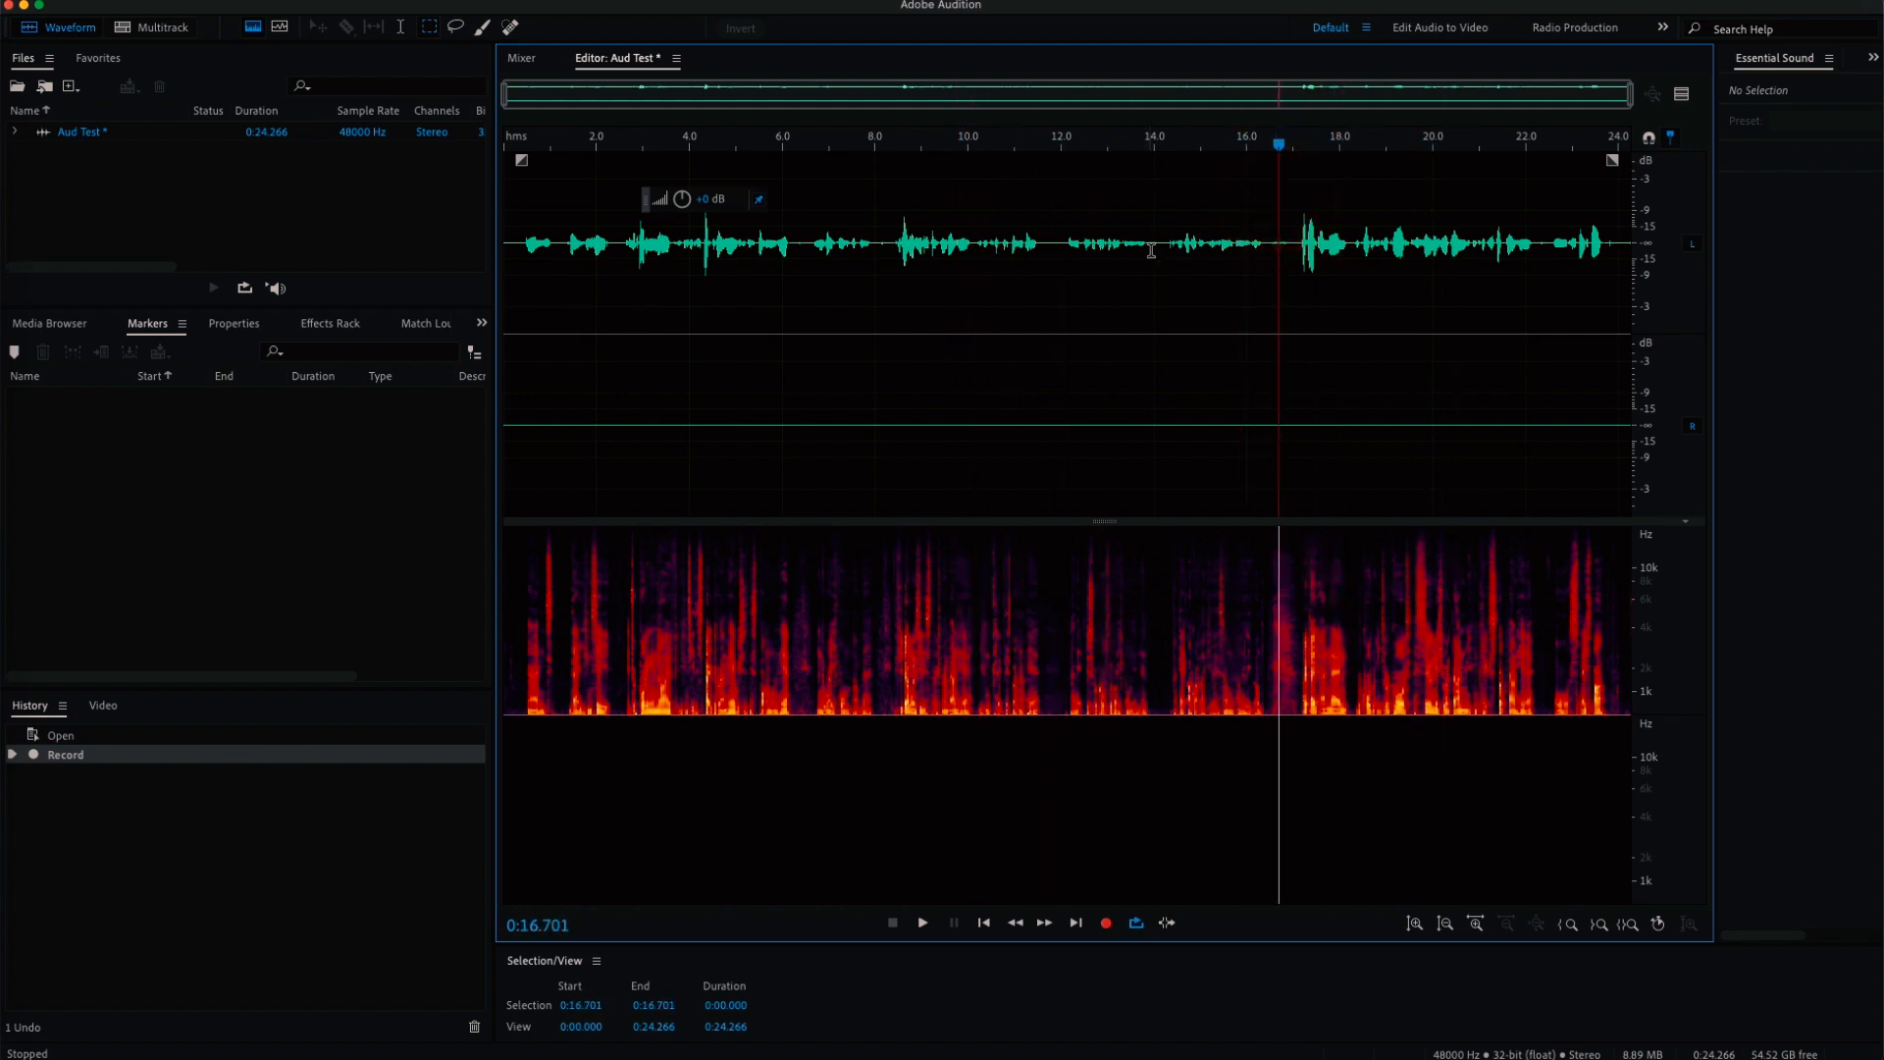
click(921, 924)
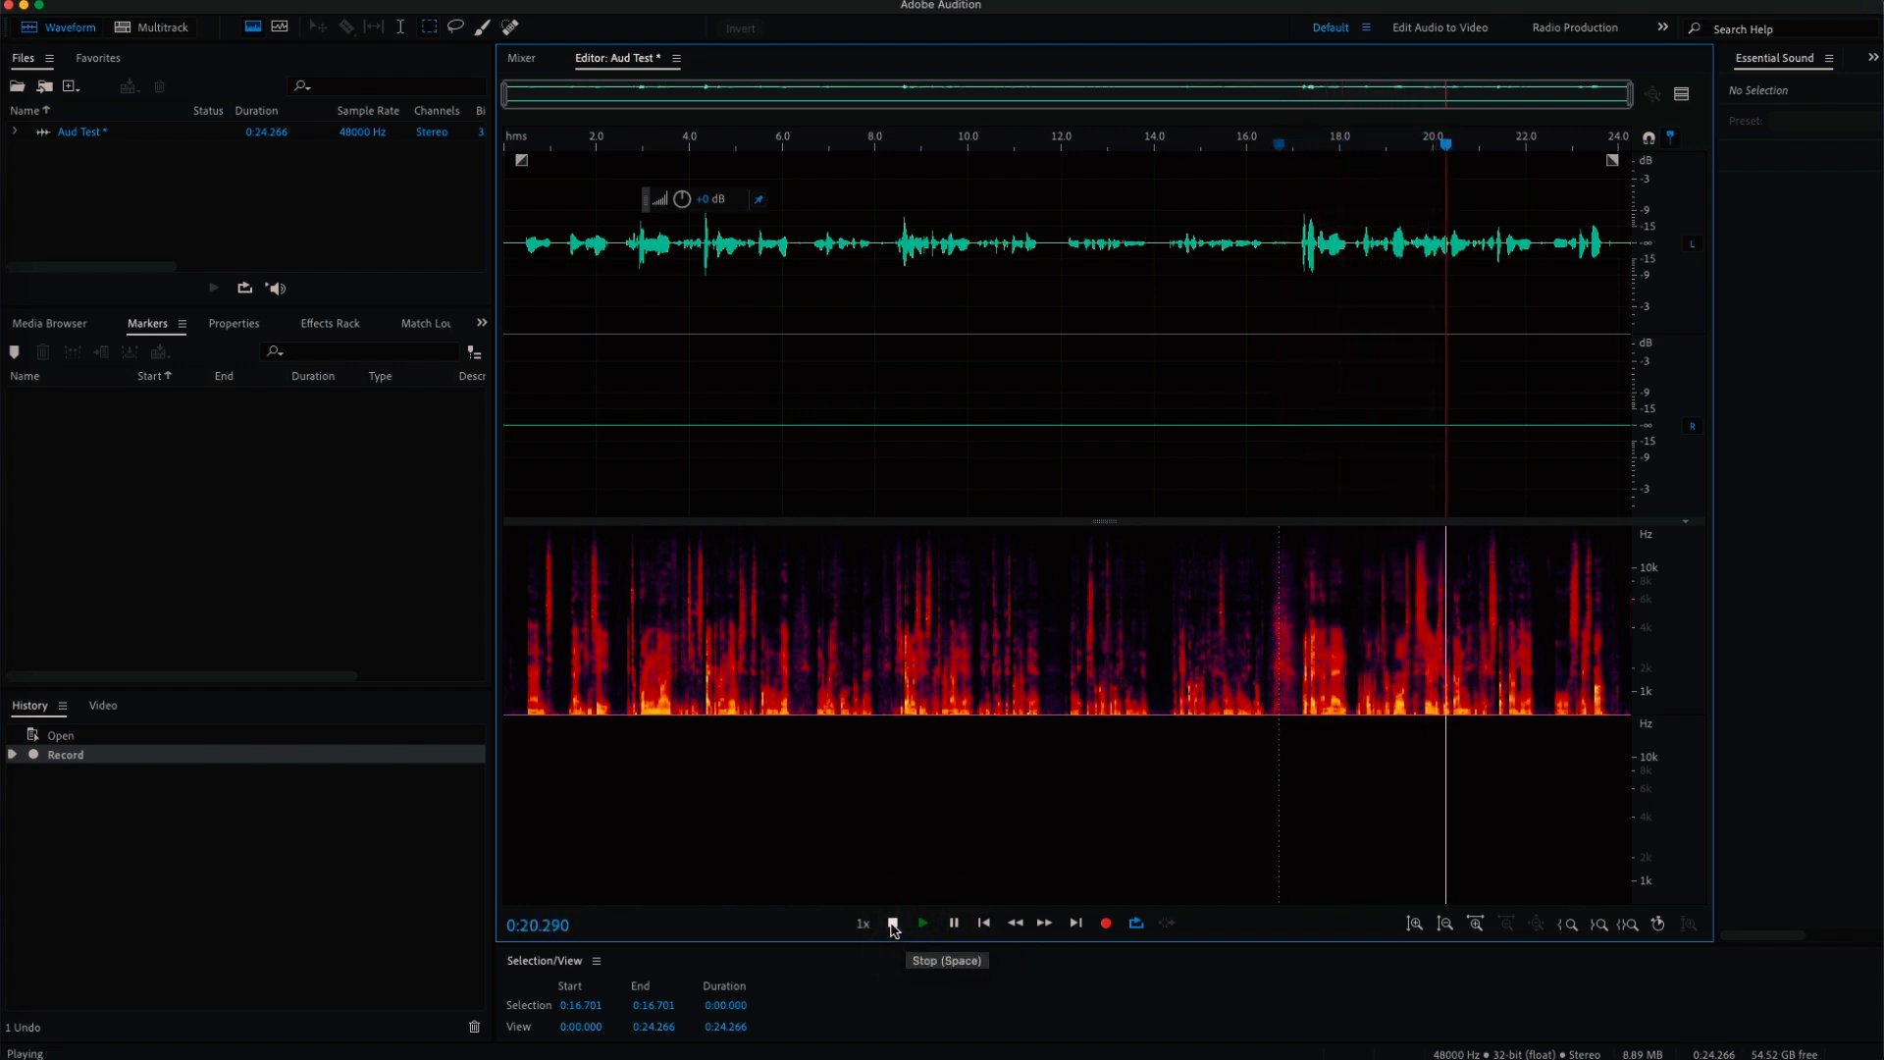
click(893, 923)
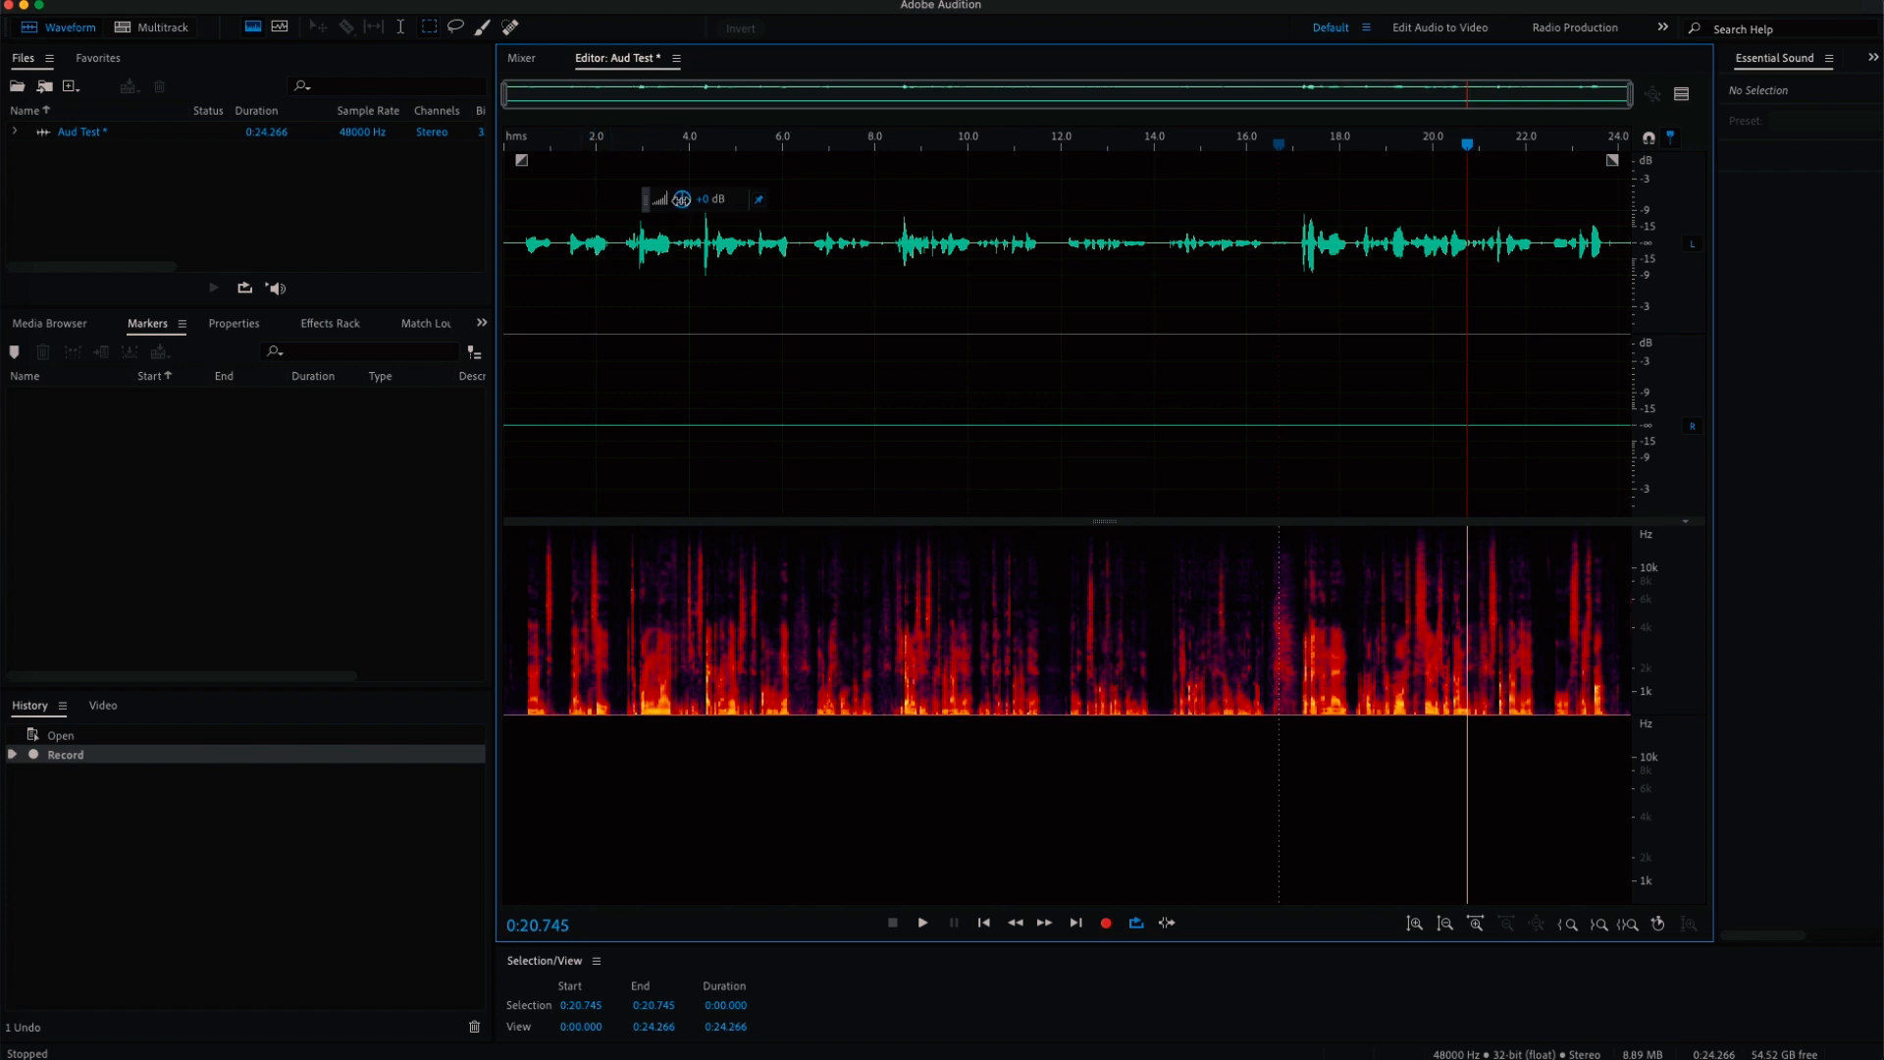
Step: Amplify the entire recording with the gain knob over the waveform, and clear the selection at about 7.9 seconds
drag(681, 213, 686, 181)
drag(687, 452, 694, 212)
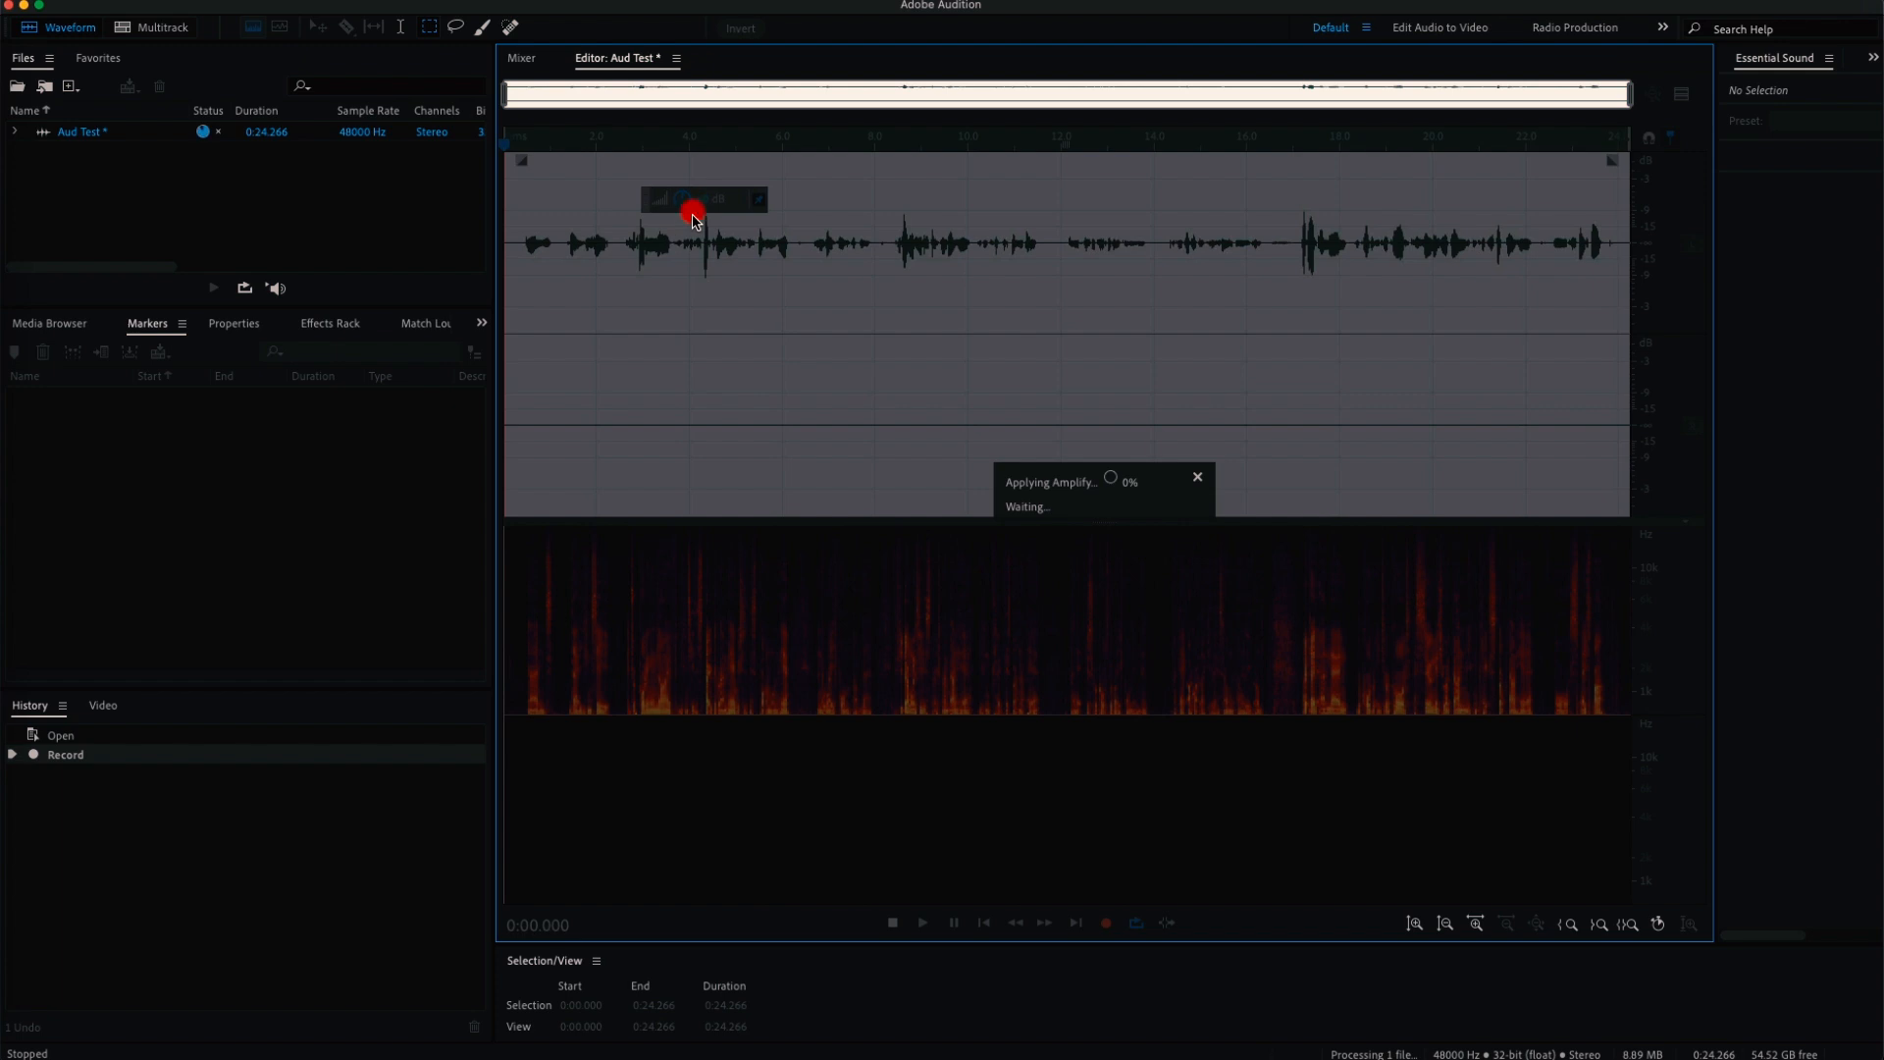
click(868, 860)
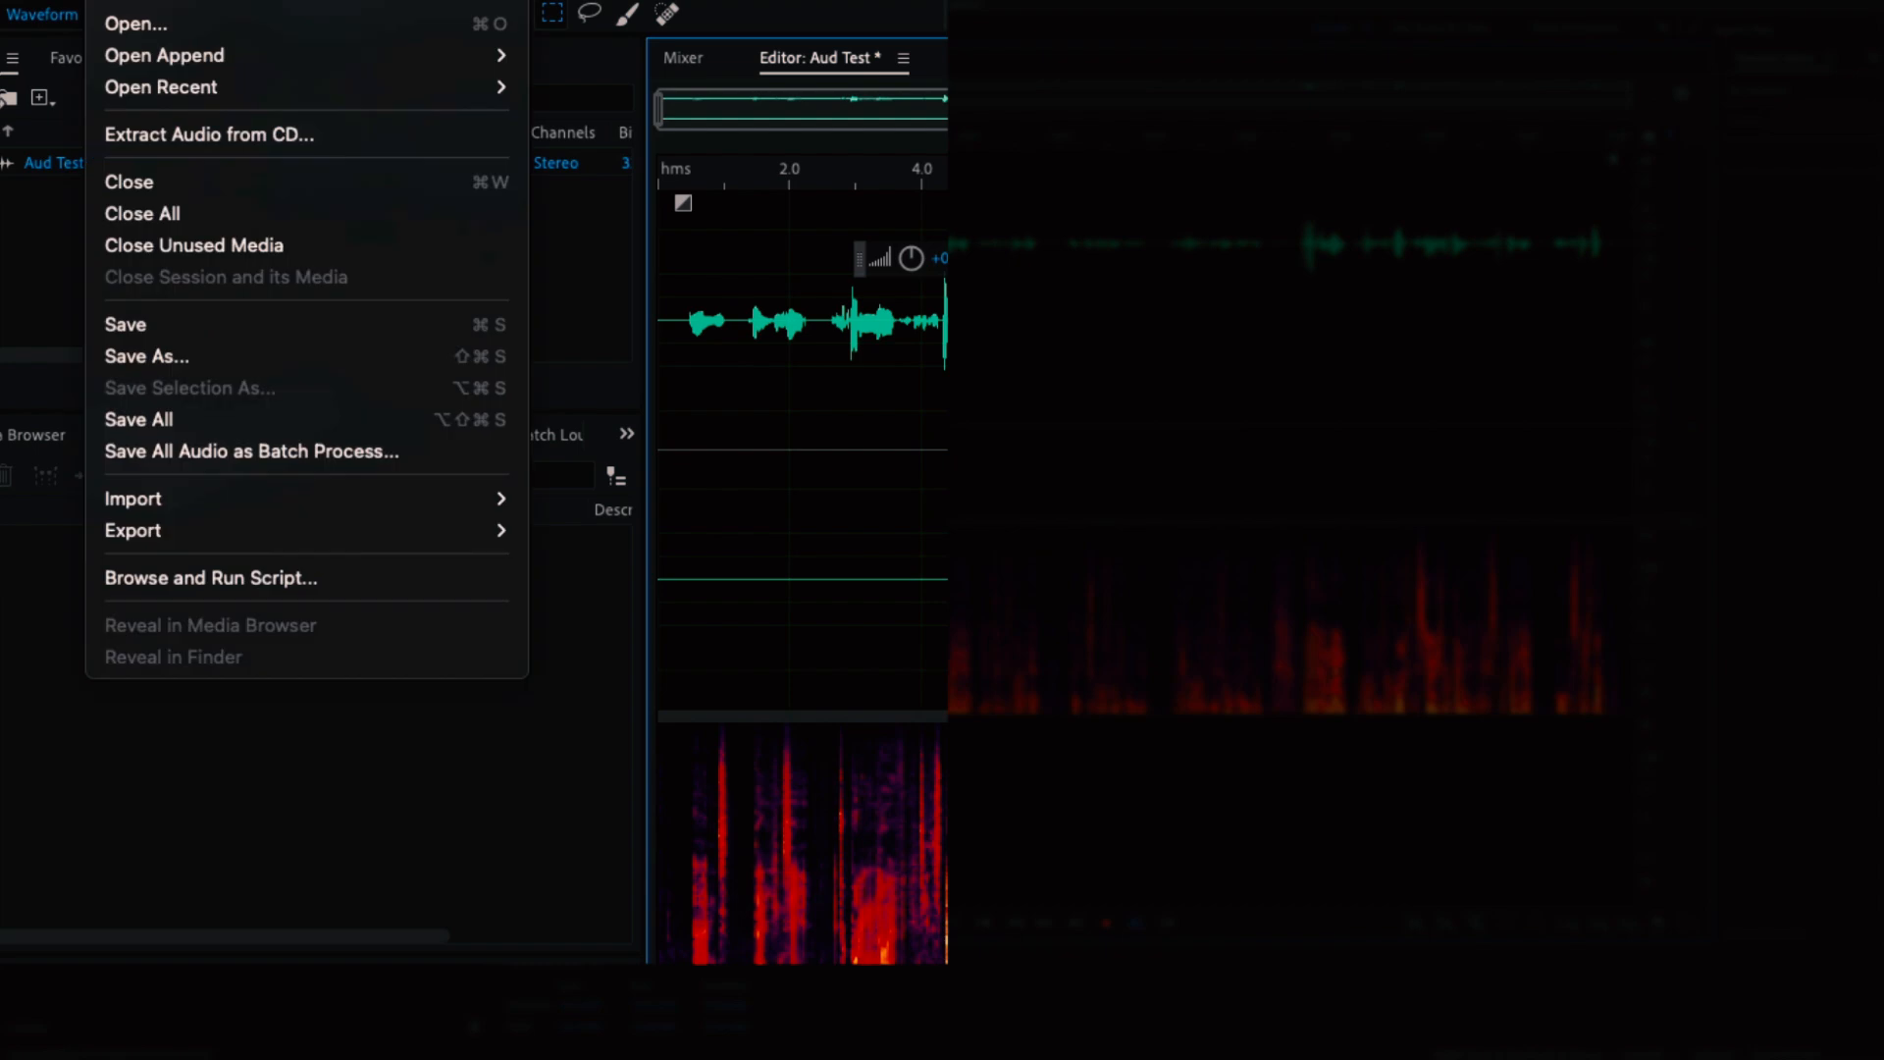
Step: Check the options for exporting the Aud Test recording as a file, without starting an export
mouse_move(412, 529)
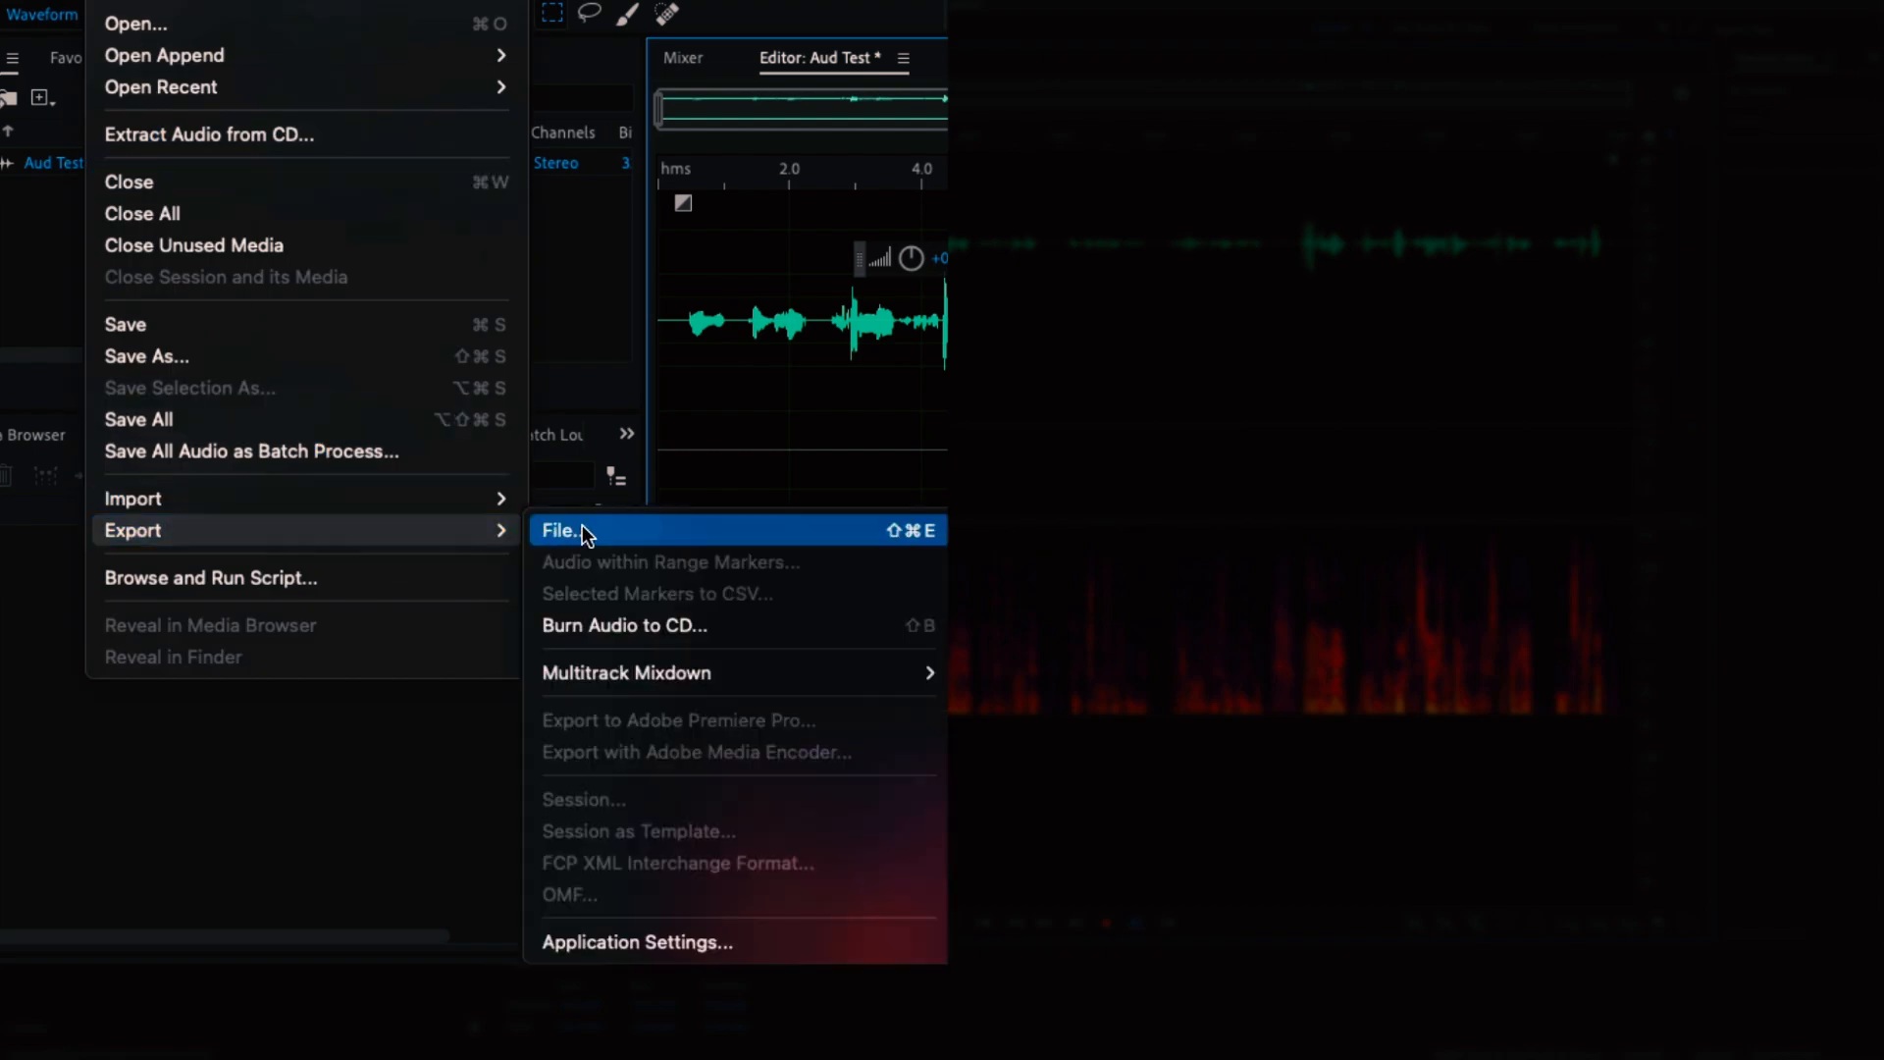
click(1098, 850)
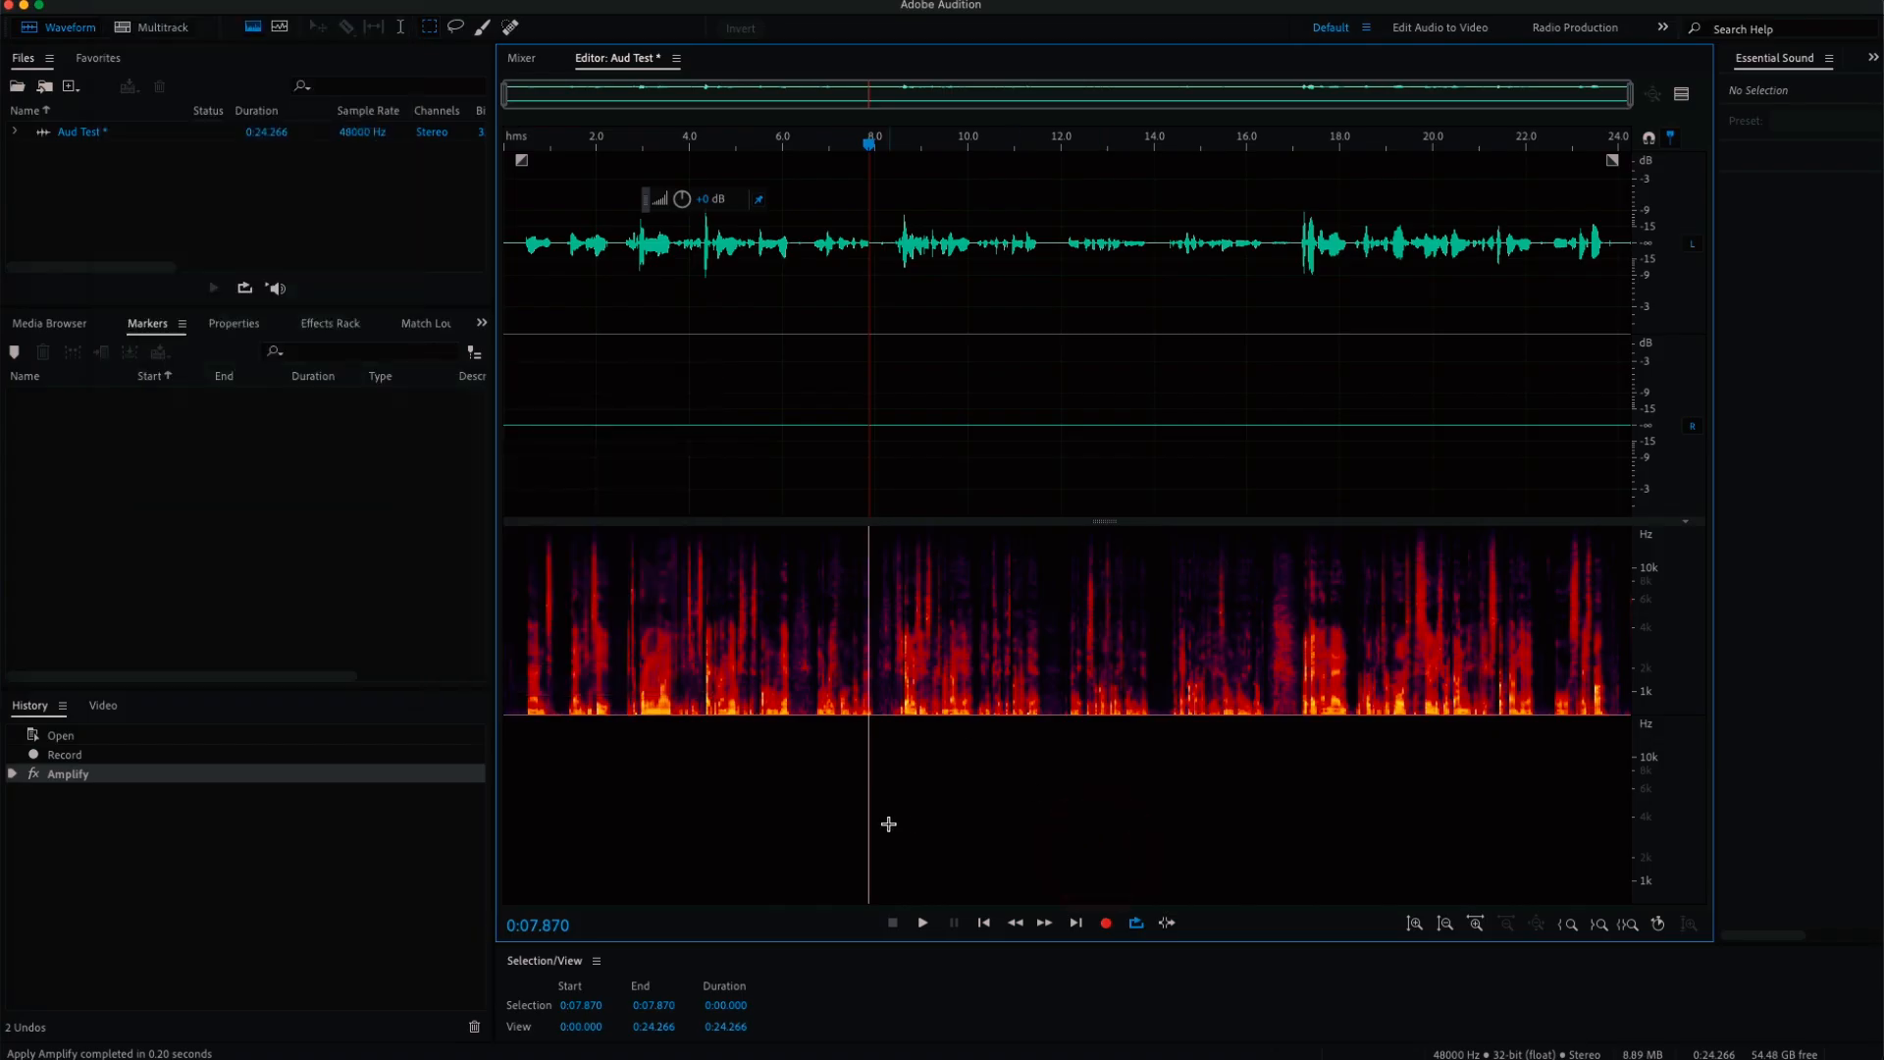